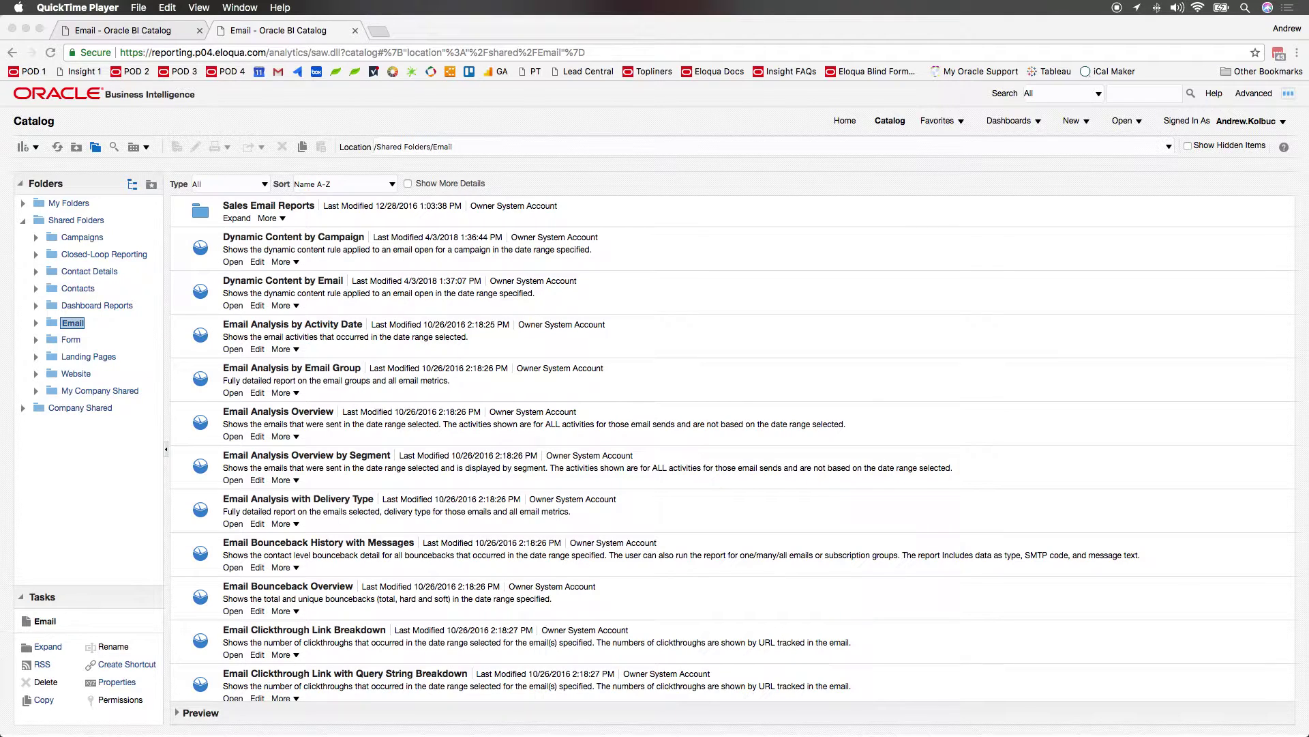
Edit Email Analysis Overview and delete its Email Send Date, emails-to-display and created-by-user prompts.
{"action": "left_click", "coordinate": [260, 436]}
{"action": "left_click", "coordinate": [258, 436]}
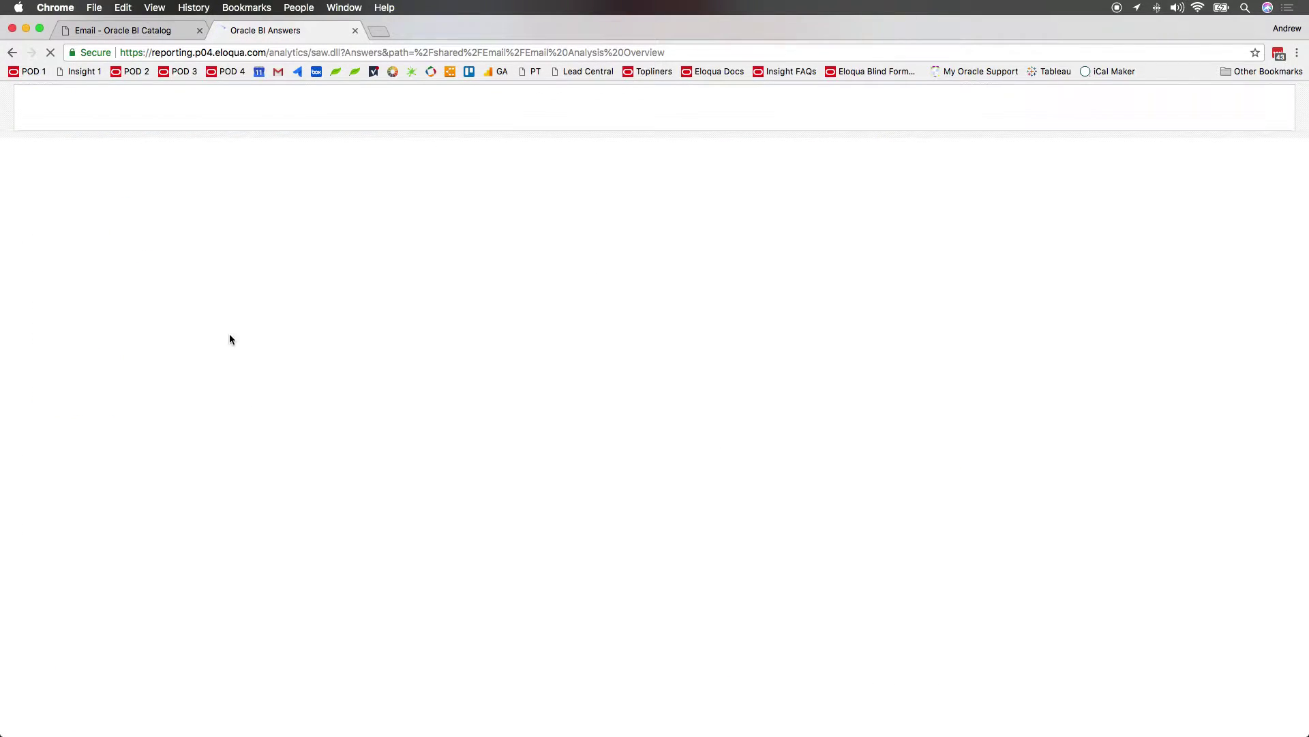
{"action": "left_click", "coordinate": [112, 145]}
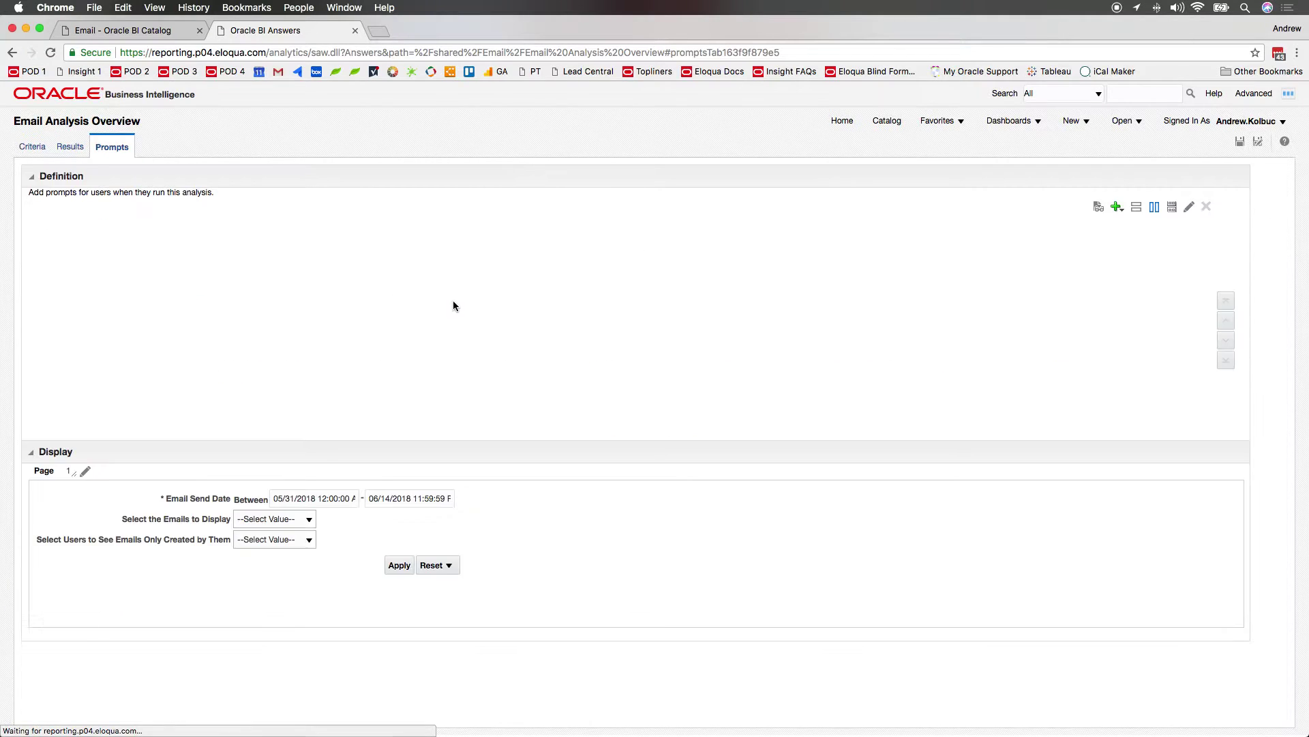
{"action": "left_click", "coordinate": [485, 268]}
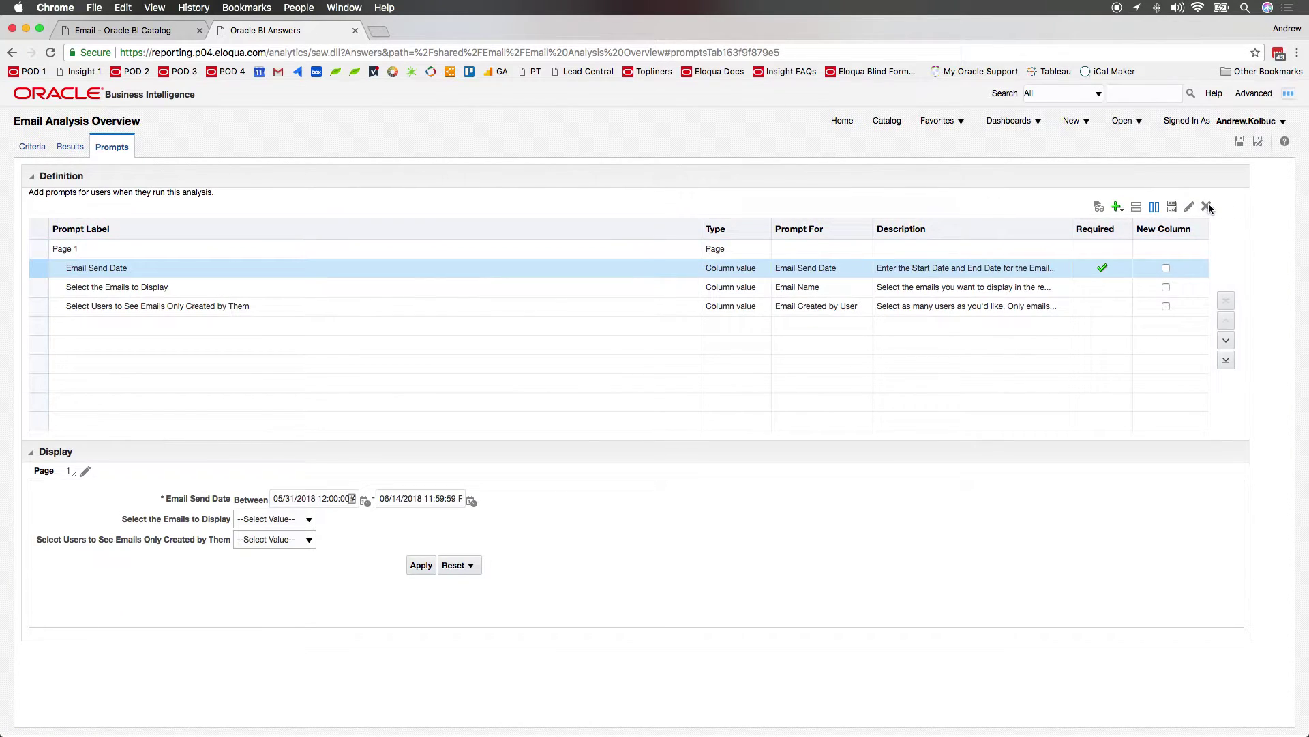
{"action": "left_click", "coordinate": [1205, 206]}
{"action": "left_click", "coordinate": [1205, 206]}
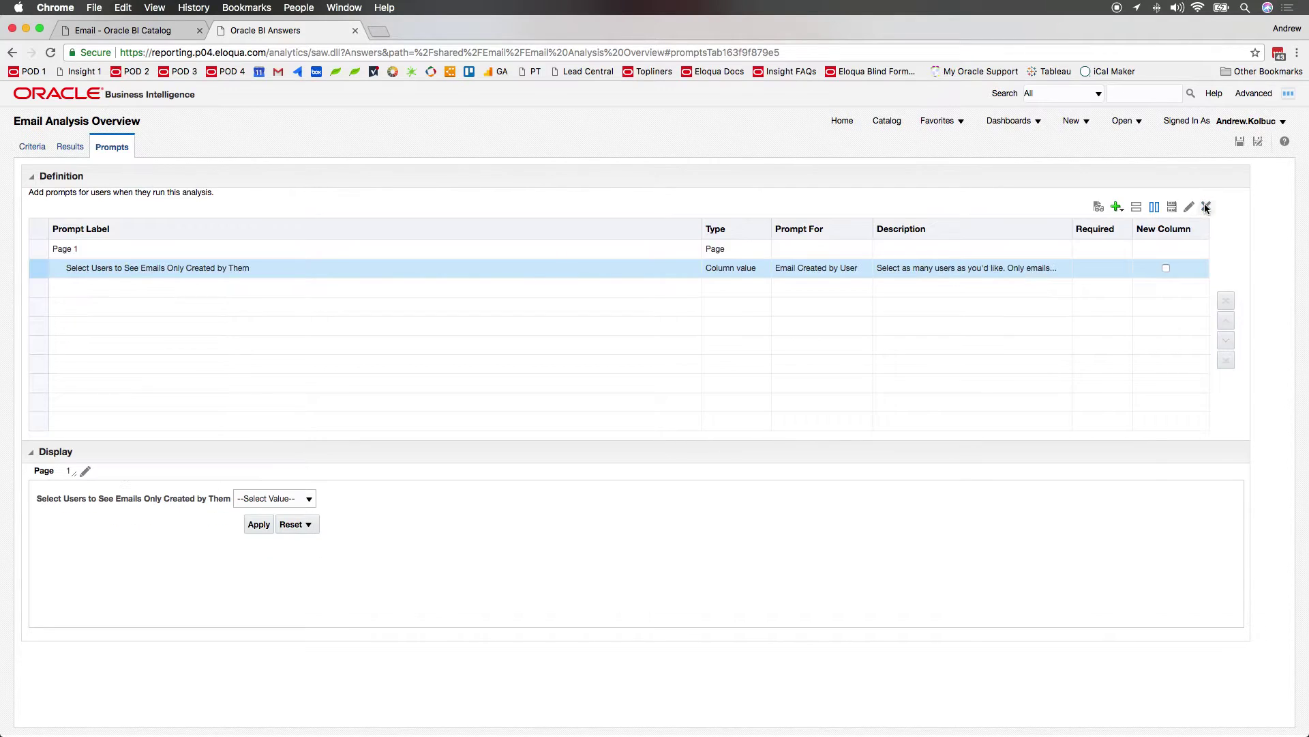
{"action": "left_click", "coordinate": [1206, 206]}
{"action": "left_click", "coordinate": [29, 146]}
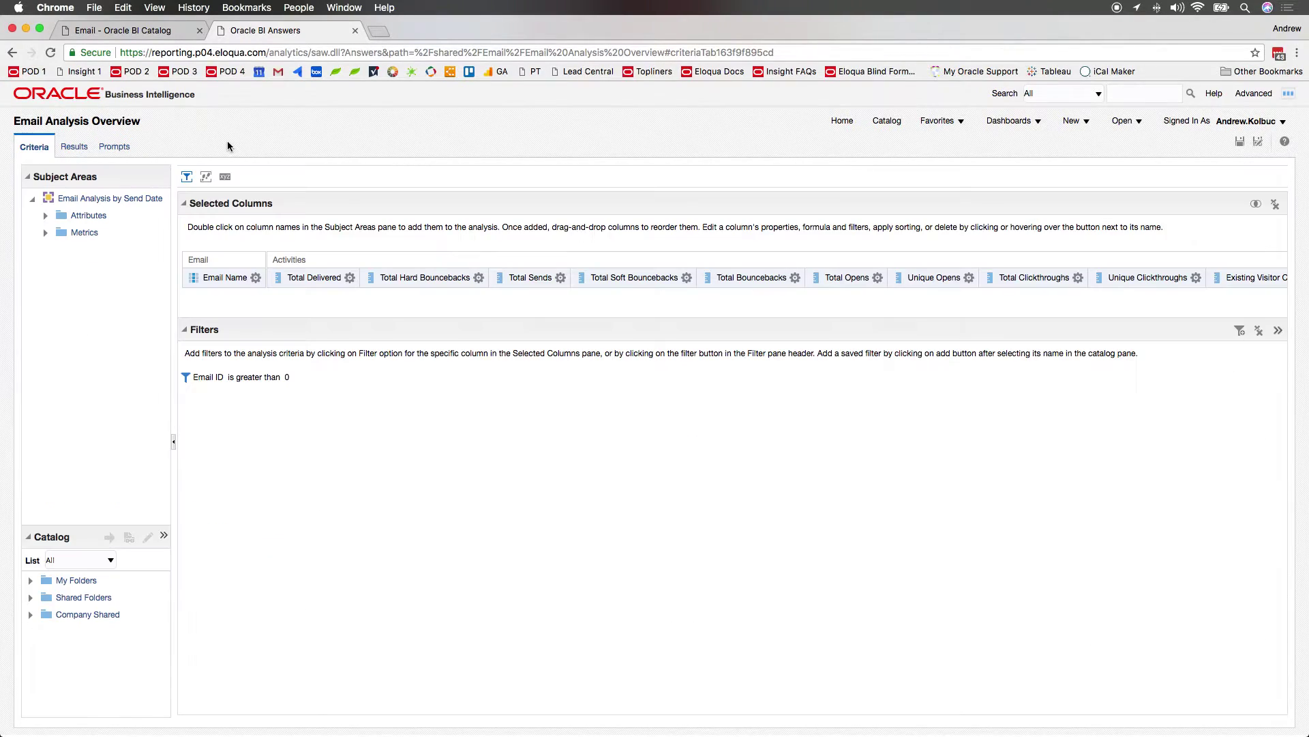
Add an Email Name filter equal to 'Welcome' and view the filtered results.
{"action": "left_click", "coordinate": [255, 277]}
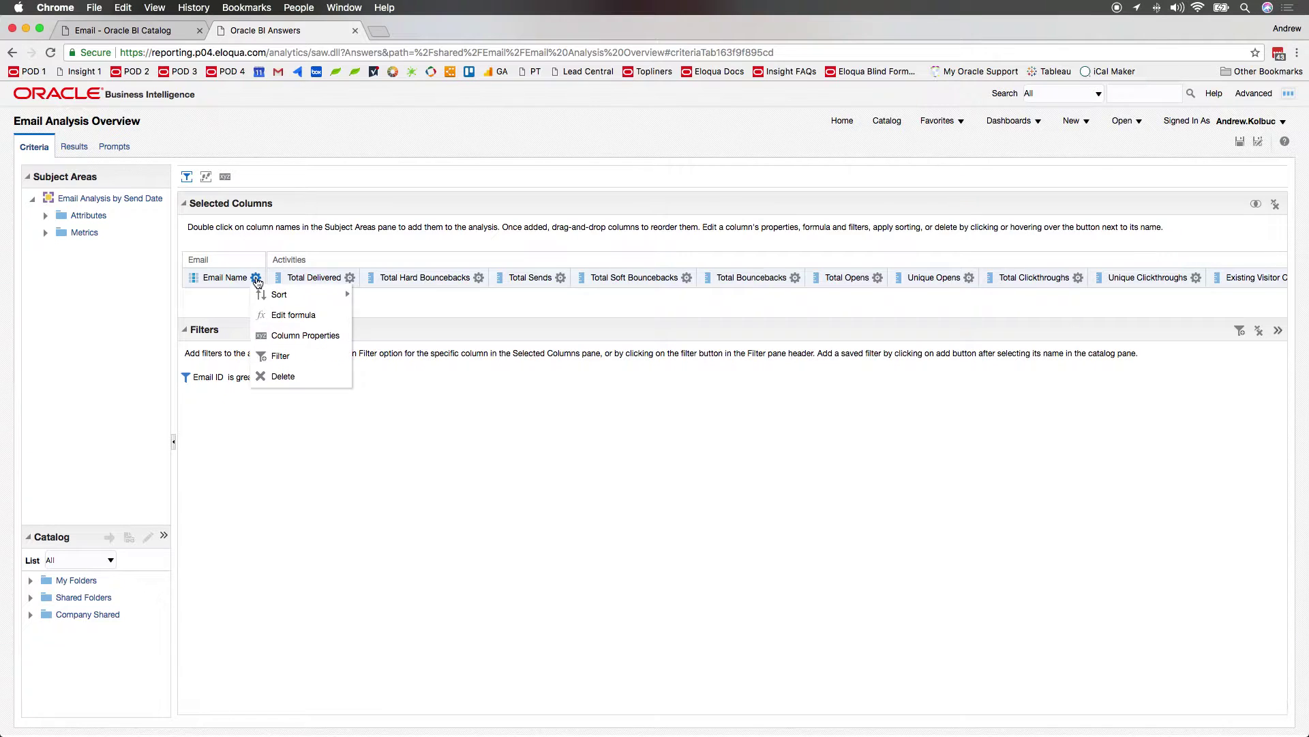
{"action": "left_click", "coordinate": [288, 356]}
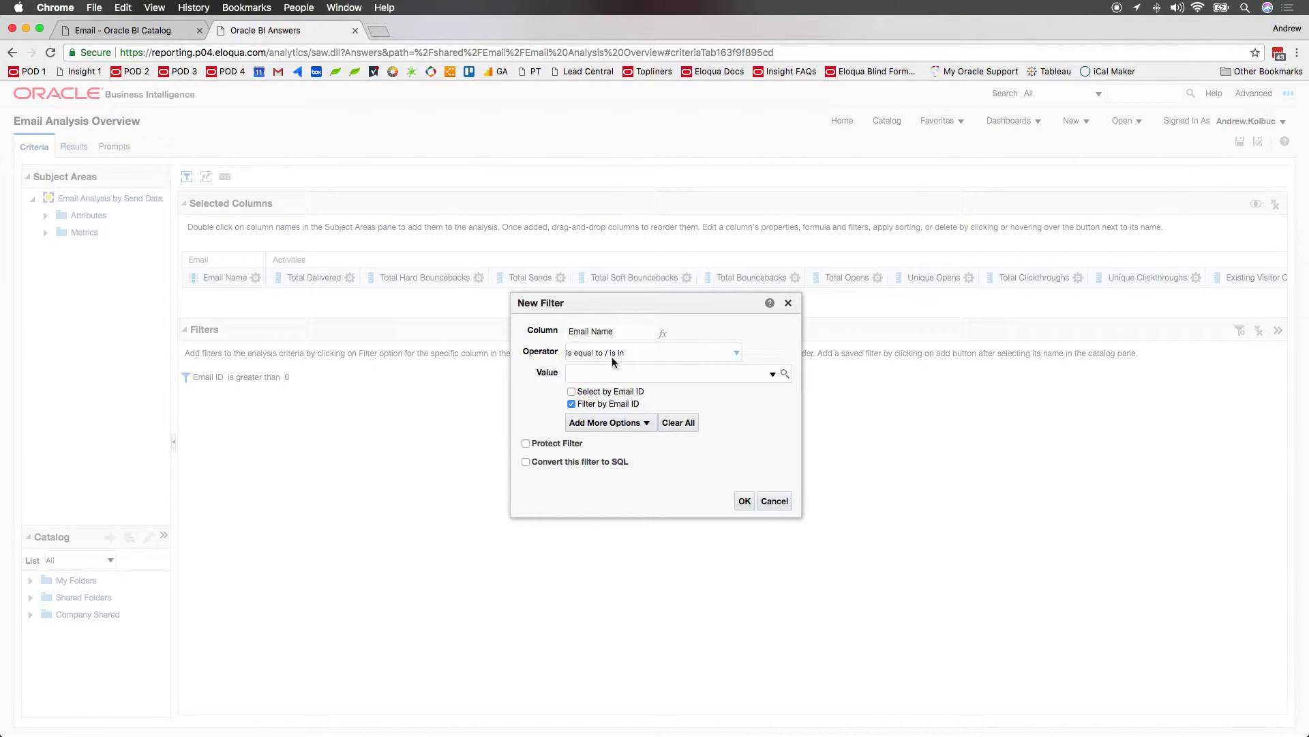
{"action": "type", "text": "Welcome"}
{"action": "left_click", "coordinate": [744, 501]}
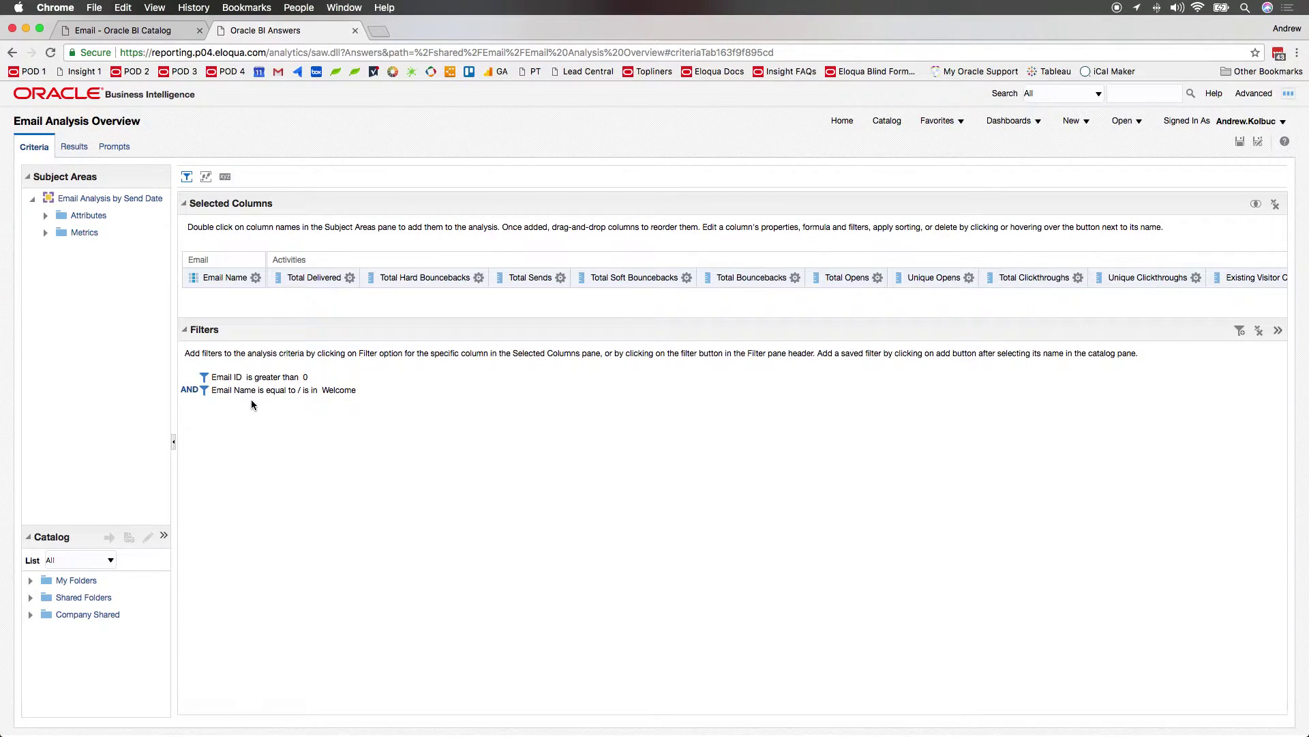
{"action": "left_click", "coordinate": [75, 147]}
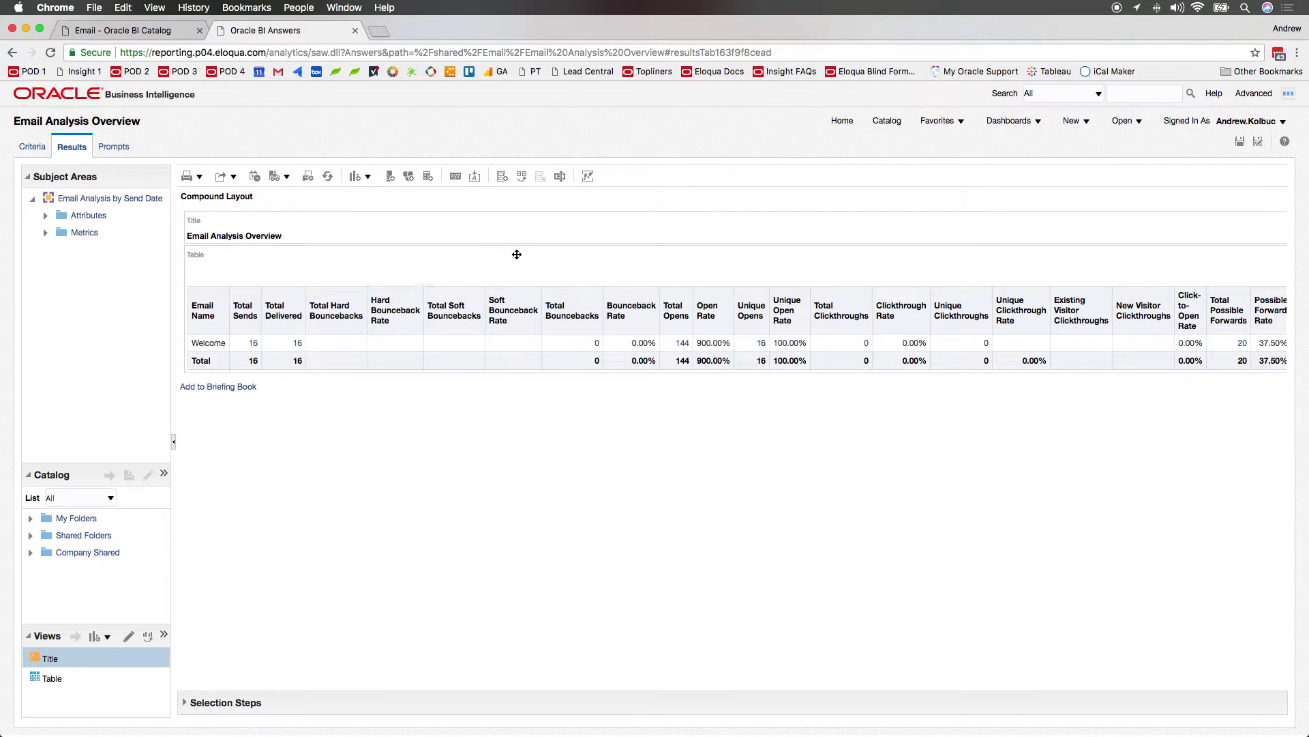
Save a copy as 'Email Analysis Overview - Example' in My Folders/Example.
{"action": "left_click", "coordinate": [1259, 143]}
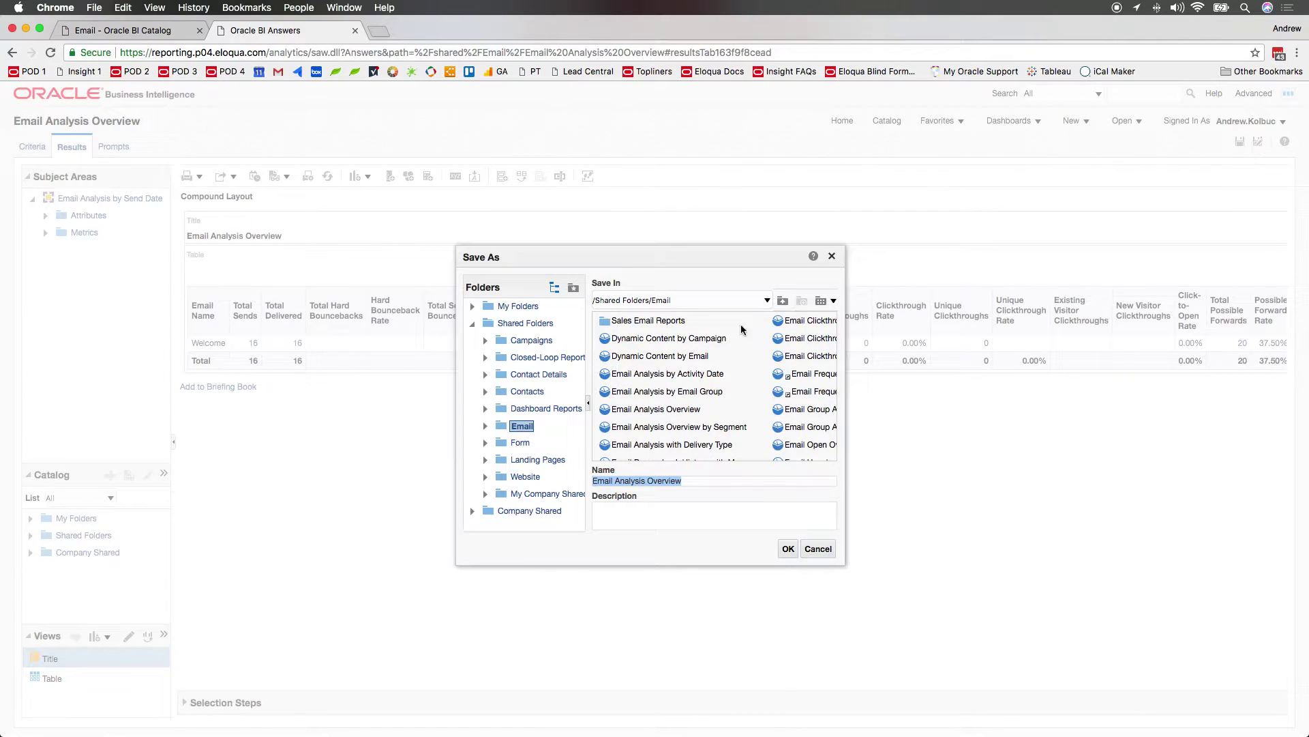
{"action": "left_click", "coordinate": [472, 306]}
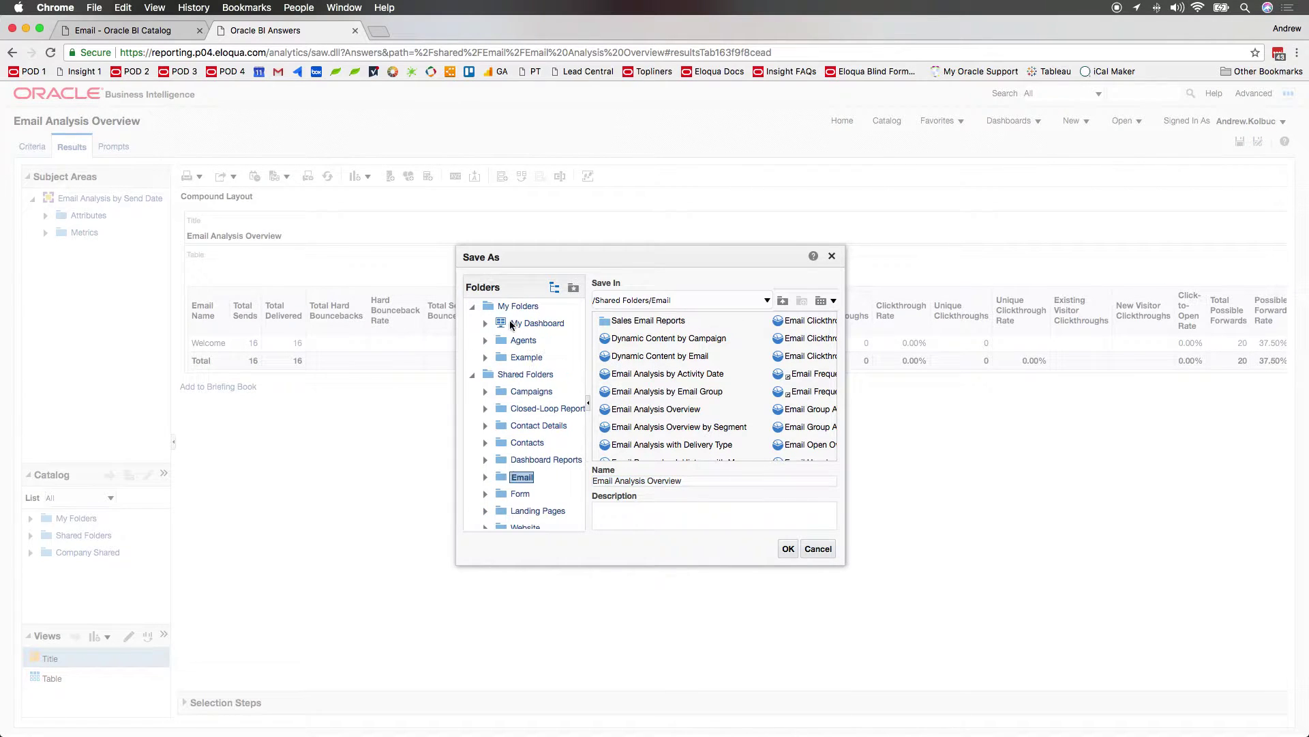
{"action": "left_click", "coordinate": [528, 357]}
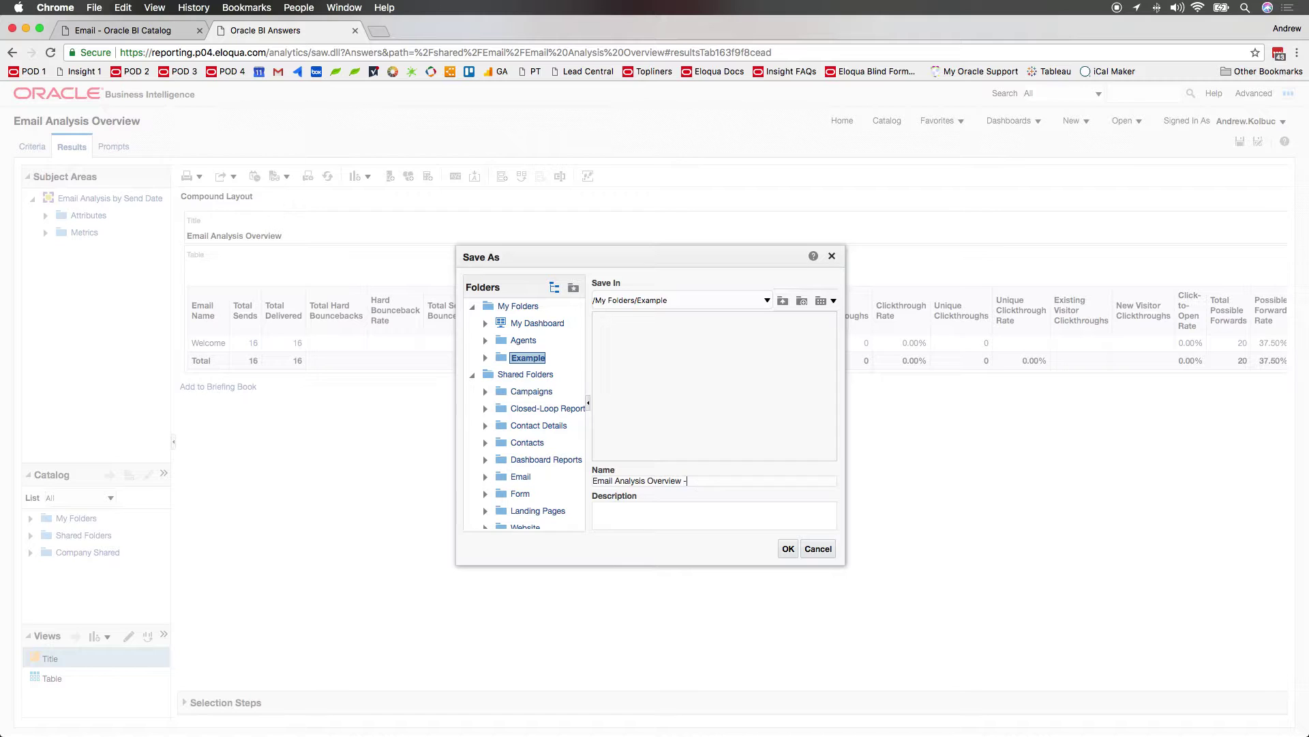
{"action": "type", "text": "Example"}
{"action": "left_click", "coordinate": [787, 548]}
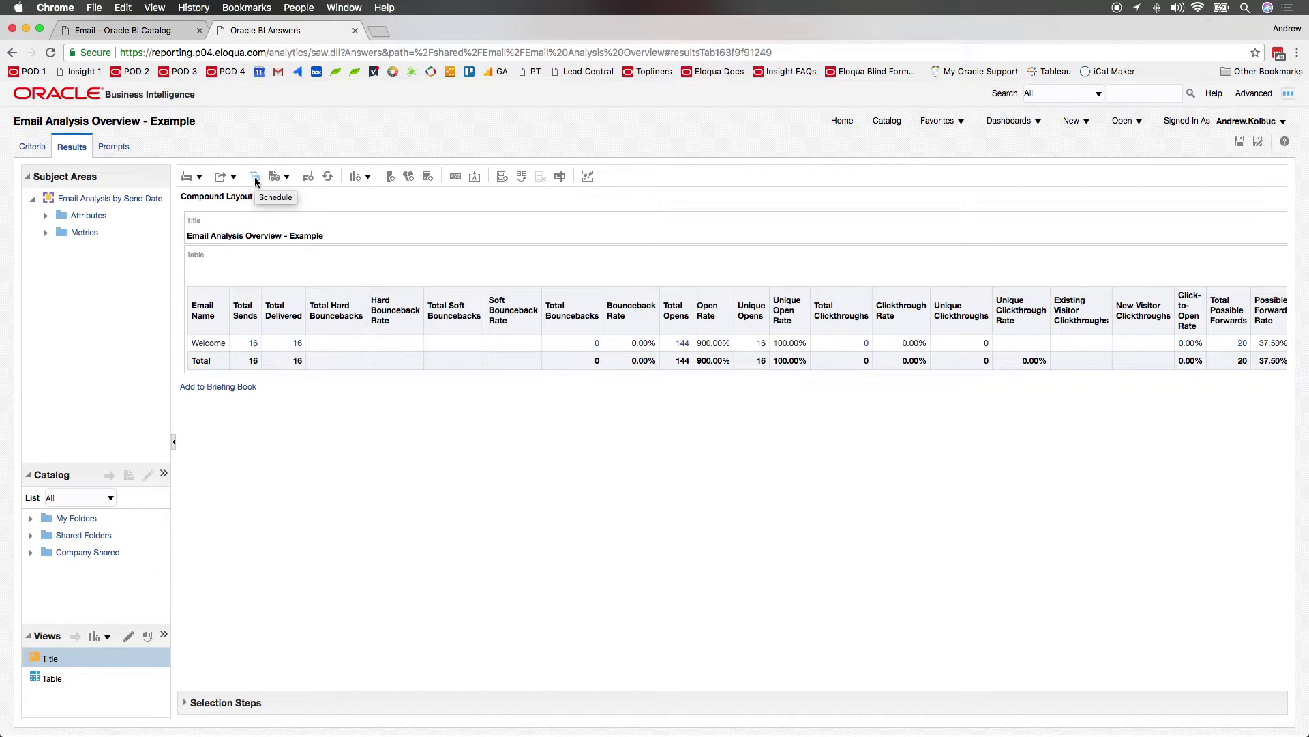
{"action": "left_click", "coordinate": [1077, 122]}
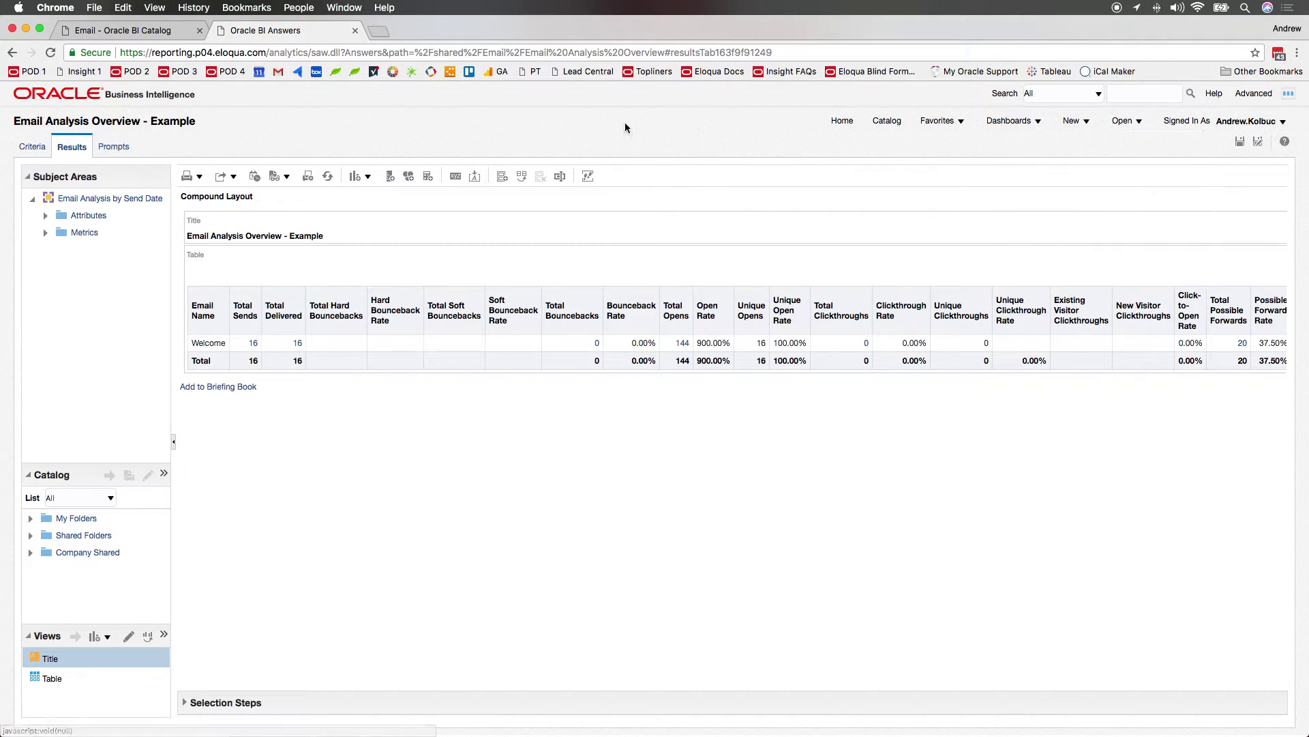
{"action": "left_click", "coordinate": [163, 31]}
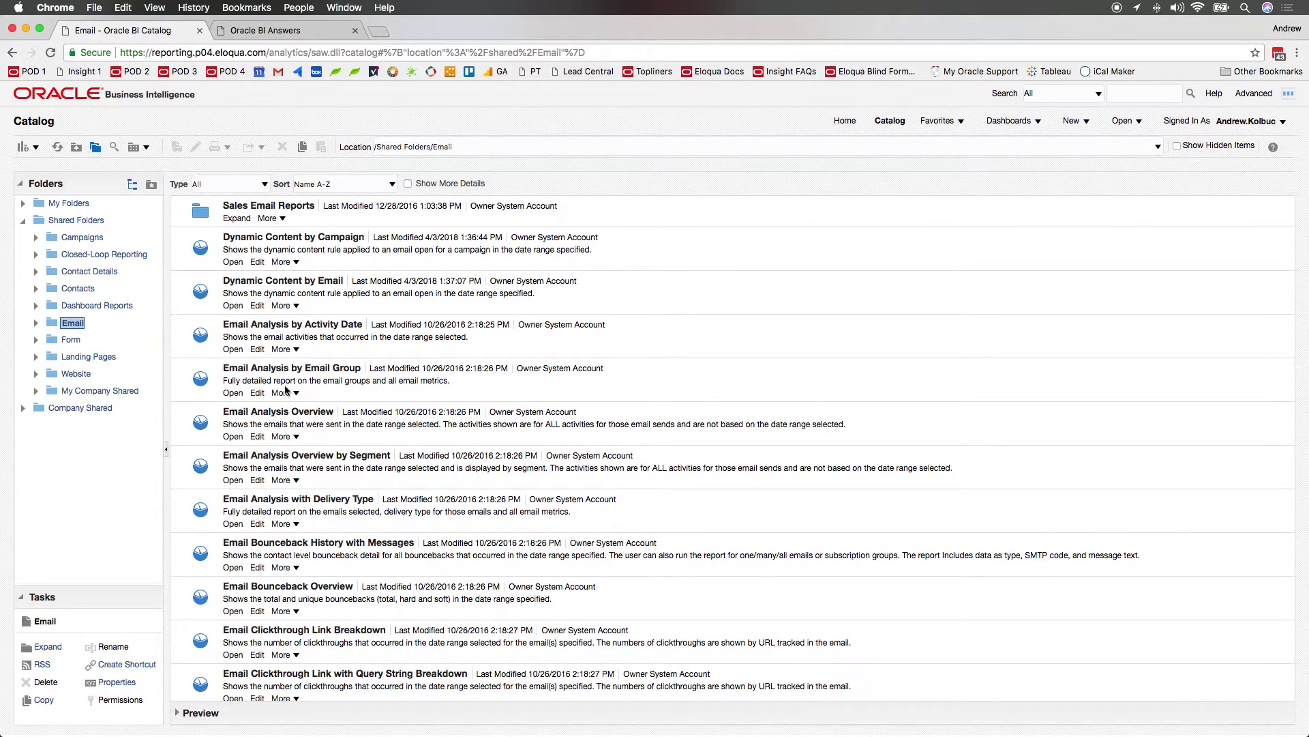
{"action": "left_click", "coordinate": [296, 438]}
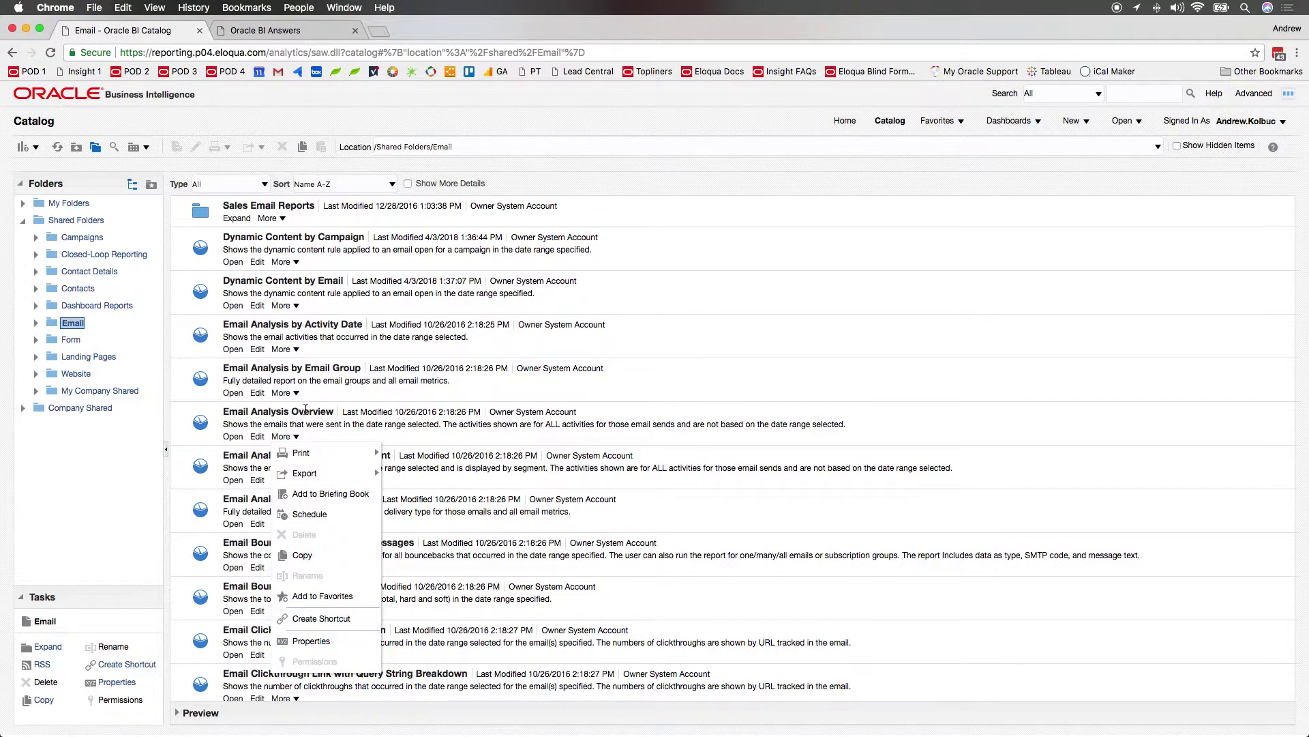
{"action": "mouse_move", "coordinate": [331, 476]}
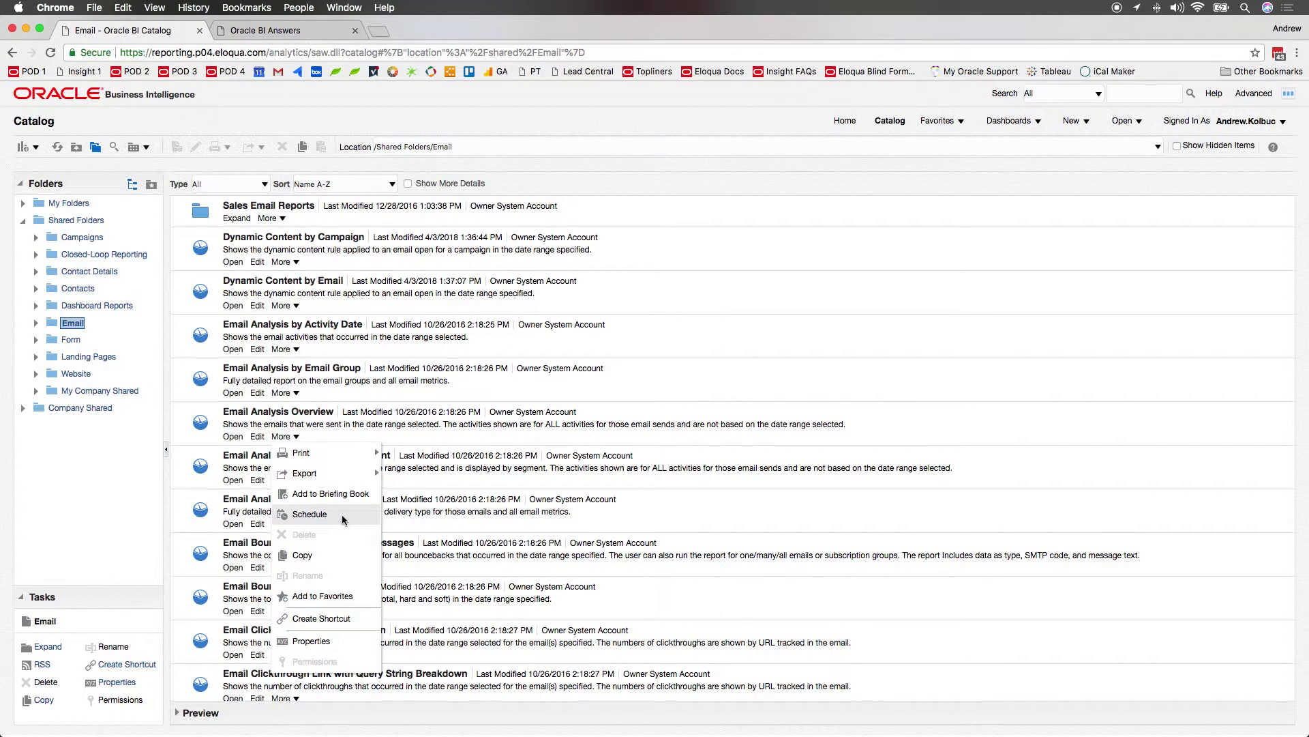
{"action": "left_click", "coordinate": [246, 31]}
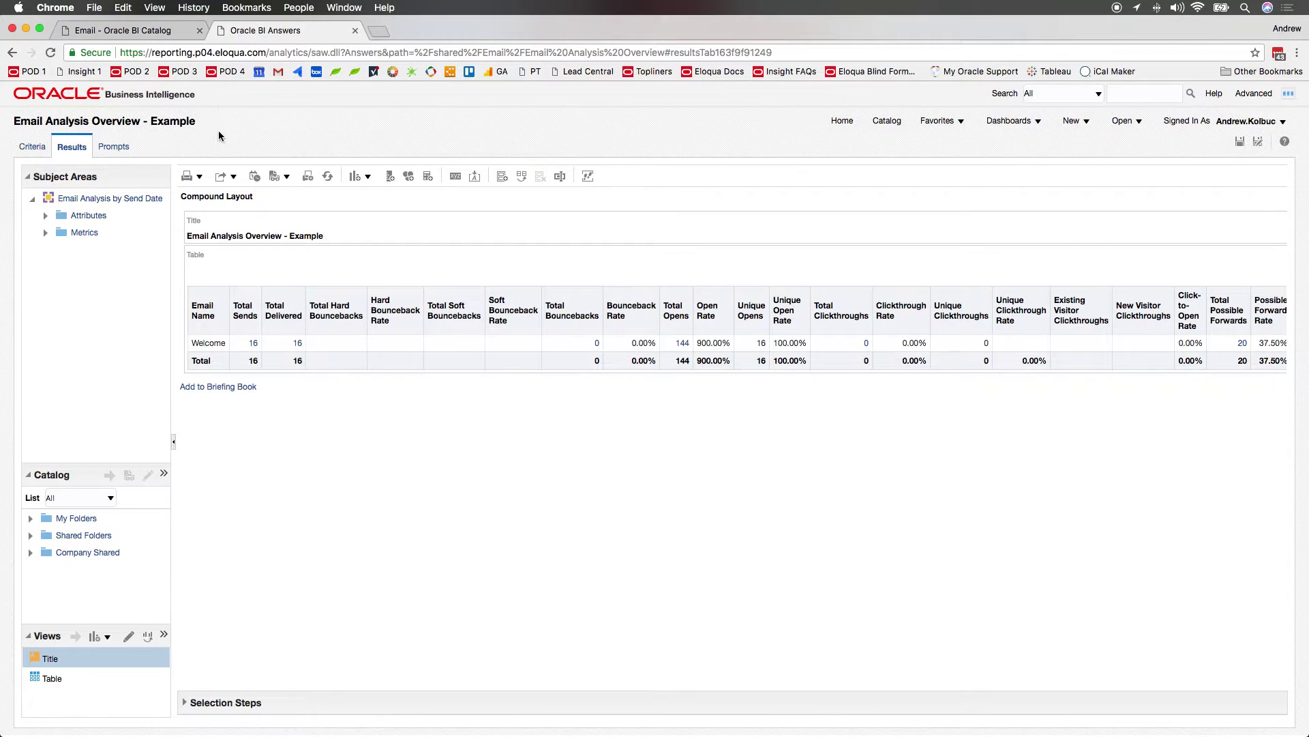
Create a new agent for the analysis scheduled to recur weekly on Mondays.
{"action": "left_click", "coordinate": [253, 176]}
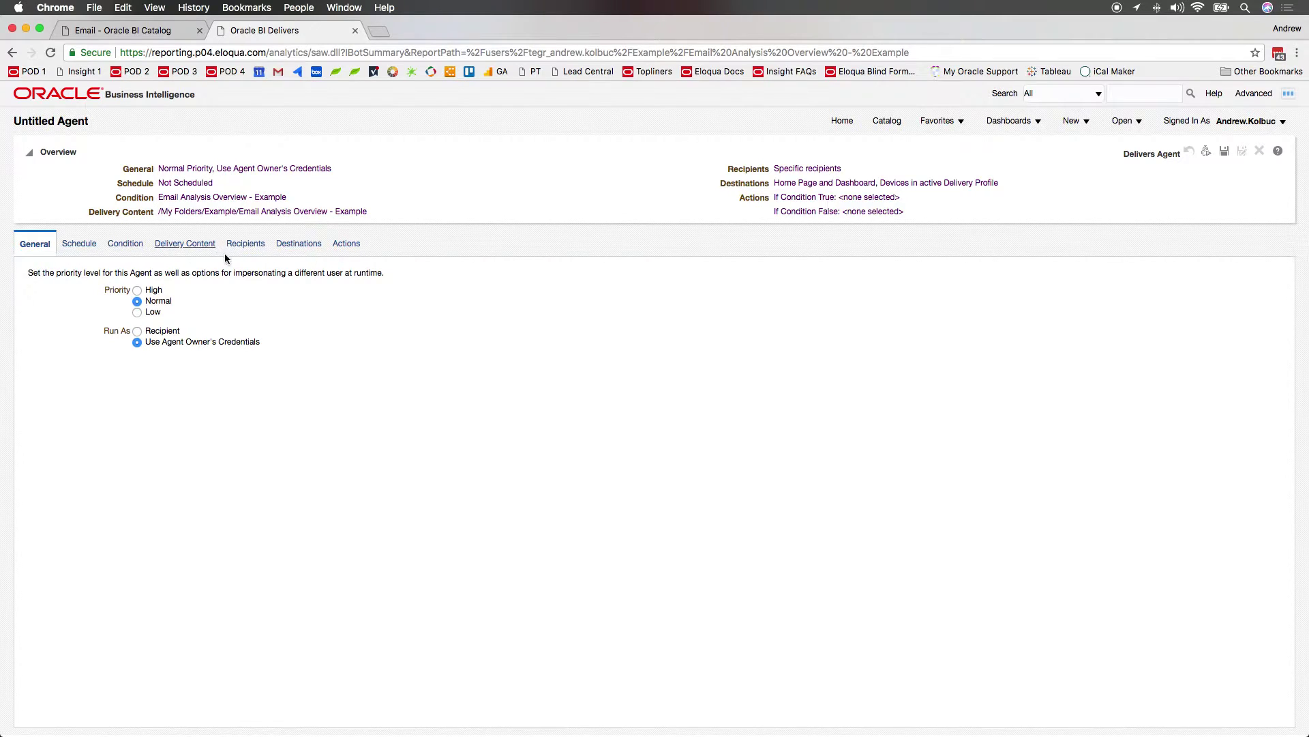
{"action": "left_click", "coordinate": [83, 243]}
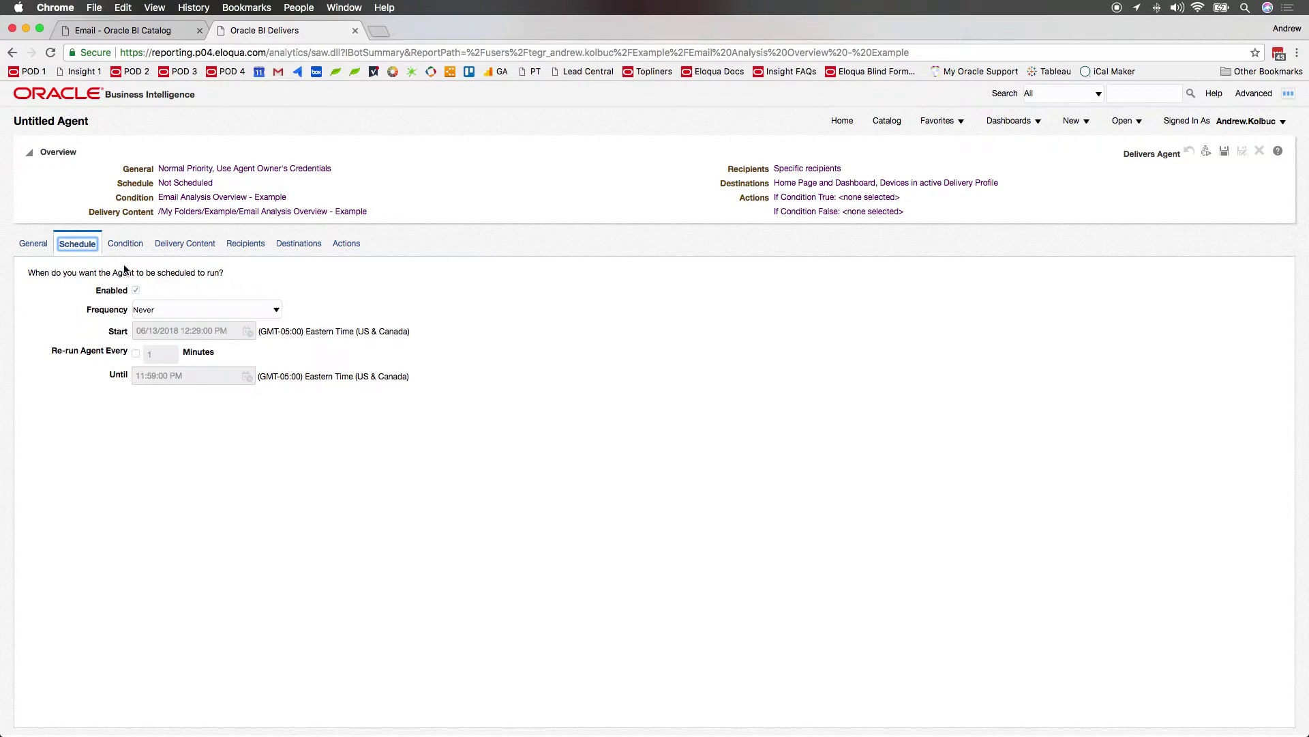
{"action": "left_click", "coordinate": [195, 310]}
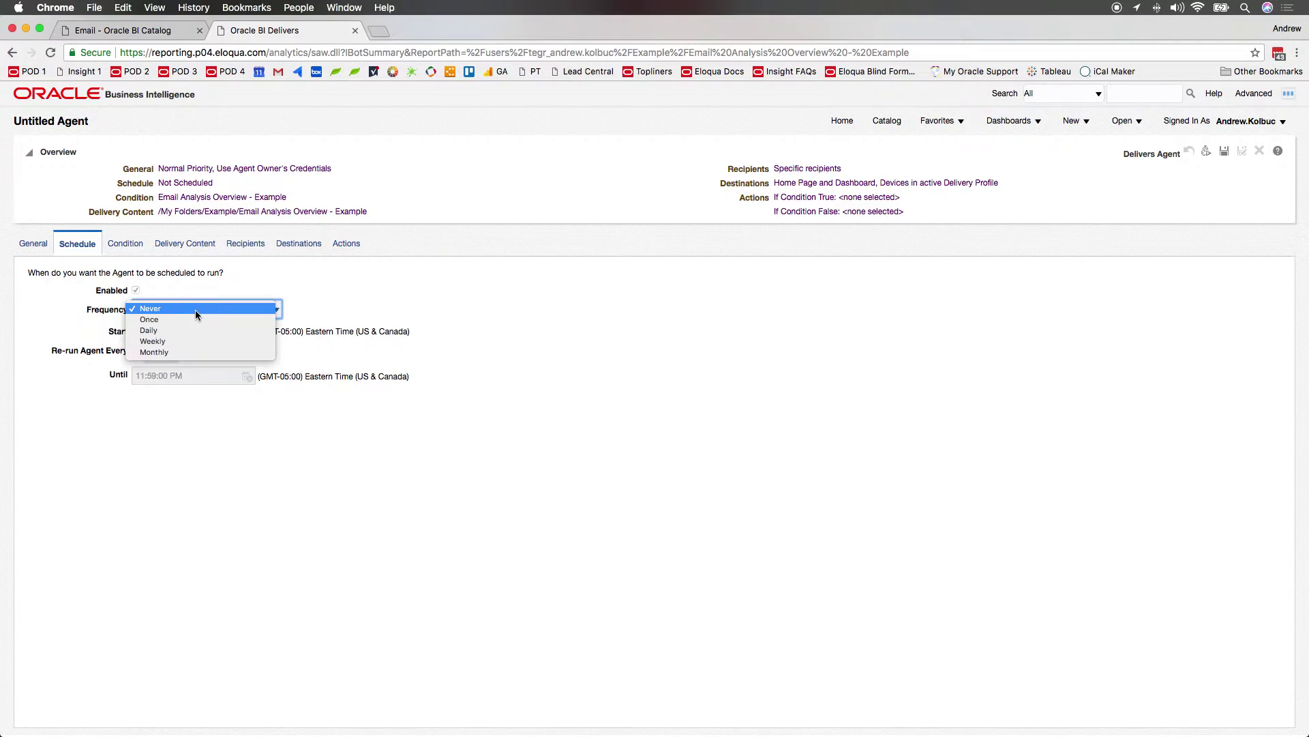
{"action": "left_click", "coordinate": [157, 337]}
{"action": "left_click", "coordinate": [135, 339]}
Set the schedule start to 06/13/2018 at 9:00 AM.
{"action": "left_click", "coordinate": [247, 421]}
{"action": "double_click", "coordinate": [575, 441]}
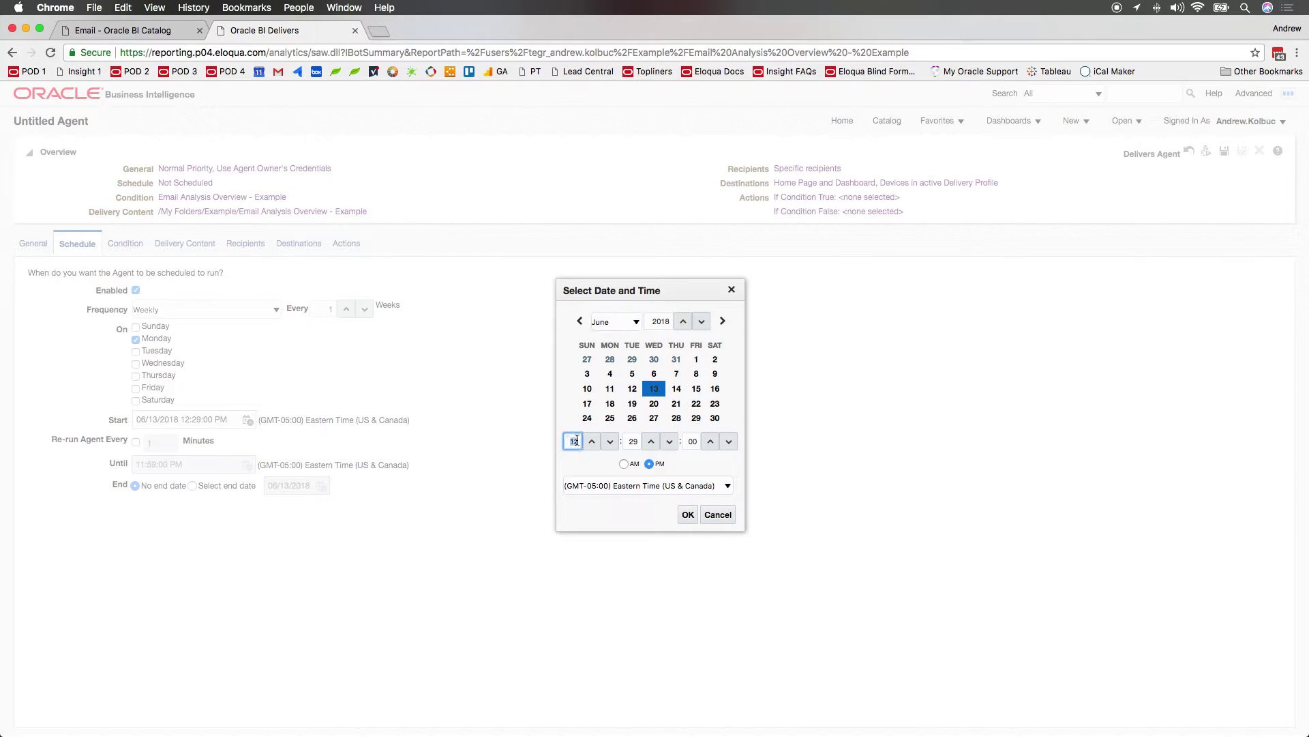
{"action": "type", "text": "9"}
{"action": "key", "text": "Tab"}
{"action": "type", "text": "0"}
{"action": "key", "text": "Tab"}
{"action": "left_click", "coordinate": [624, 464]}
{"action": "left_click", "coordinate": [687, 515]}
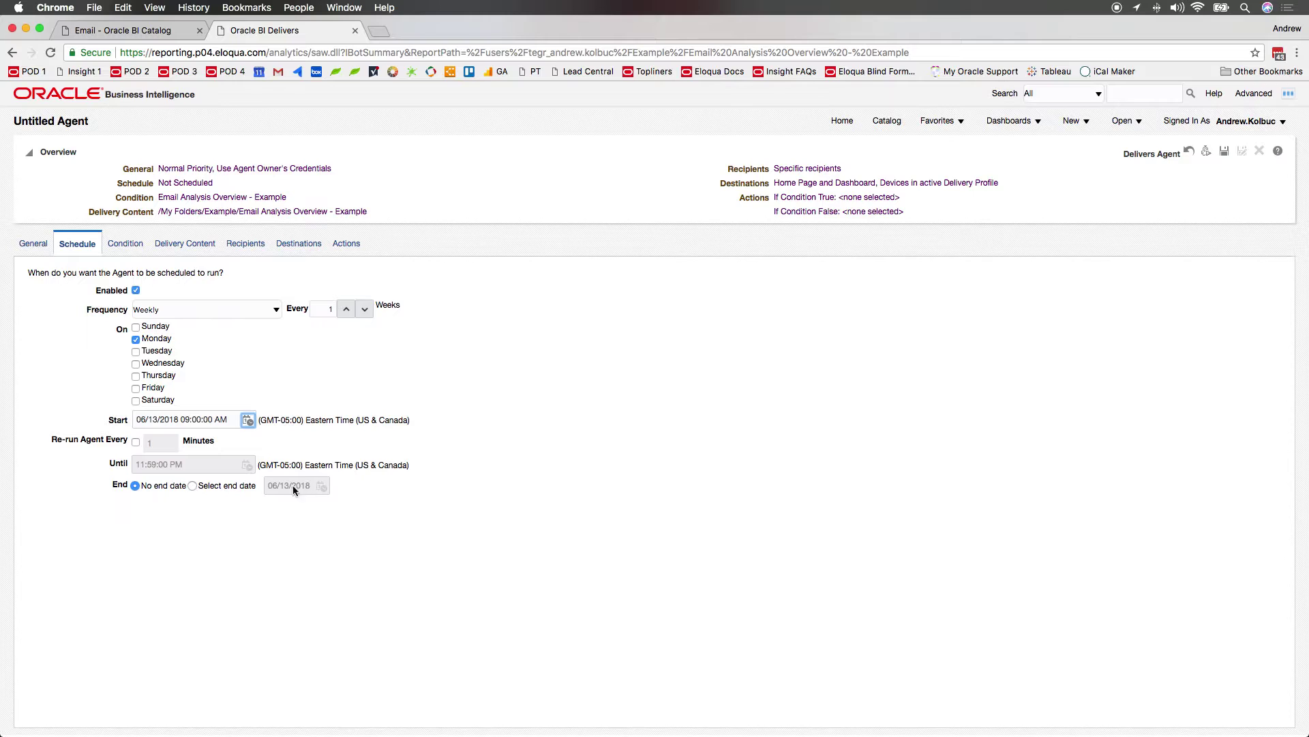
Give the schedule an end date of 06/28/2018.
{"action": "left_click", "coordinate": [193, 485]}
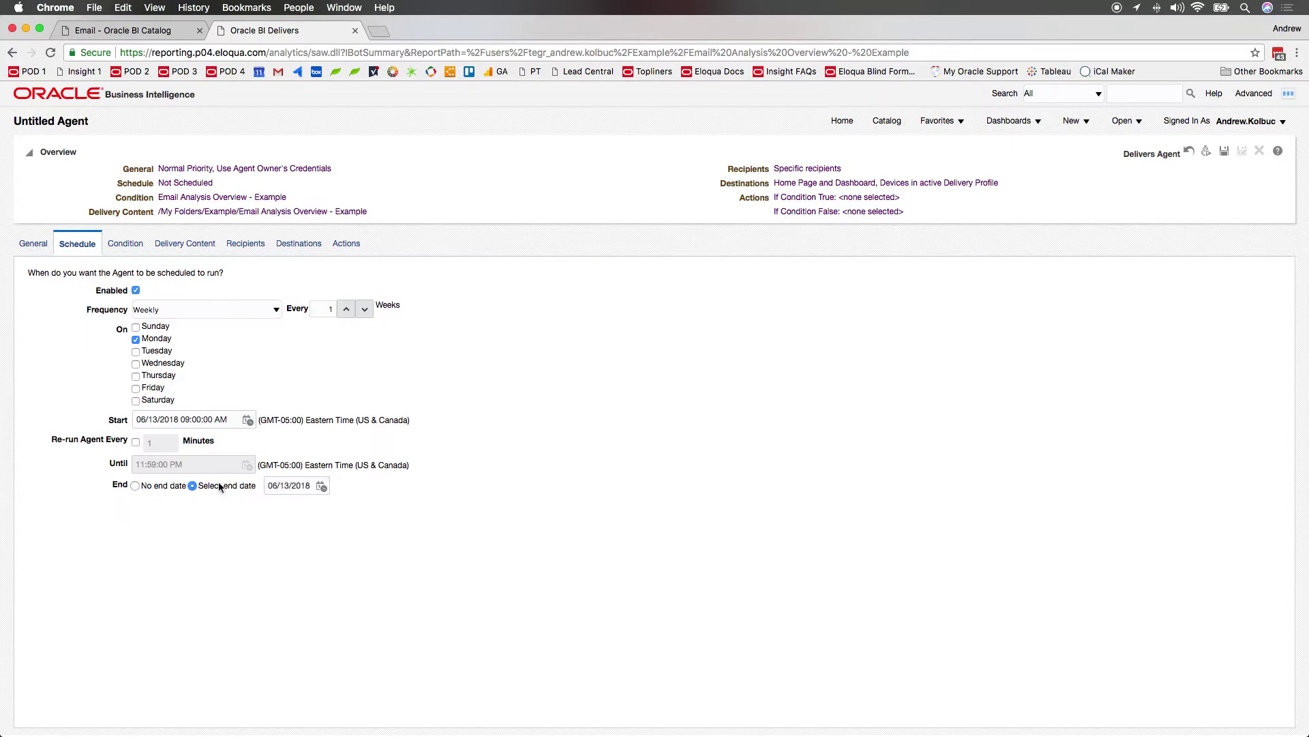
{"action": "left_click", "coordinate": [321, 486]}
{"action": "left_click", "coordinate": [677, 452]}
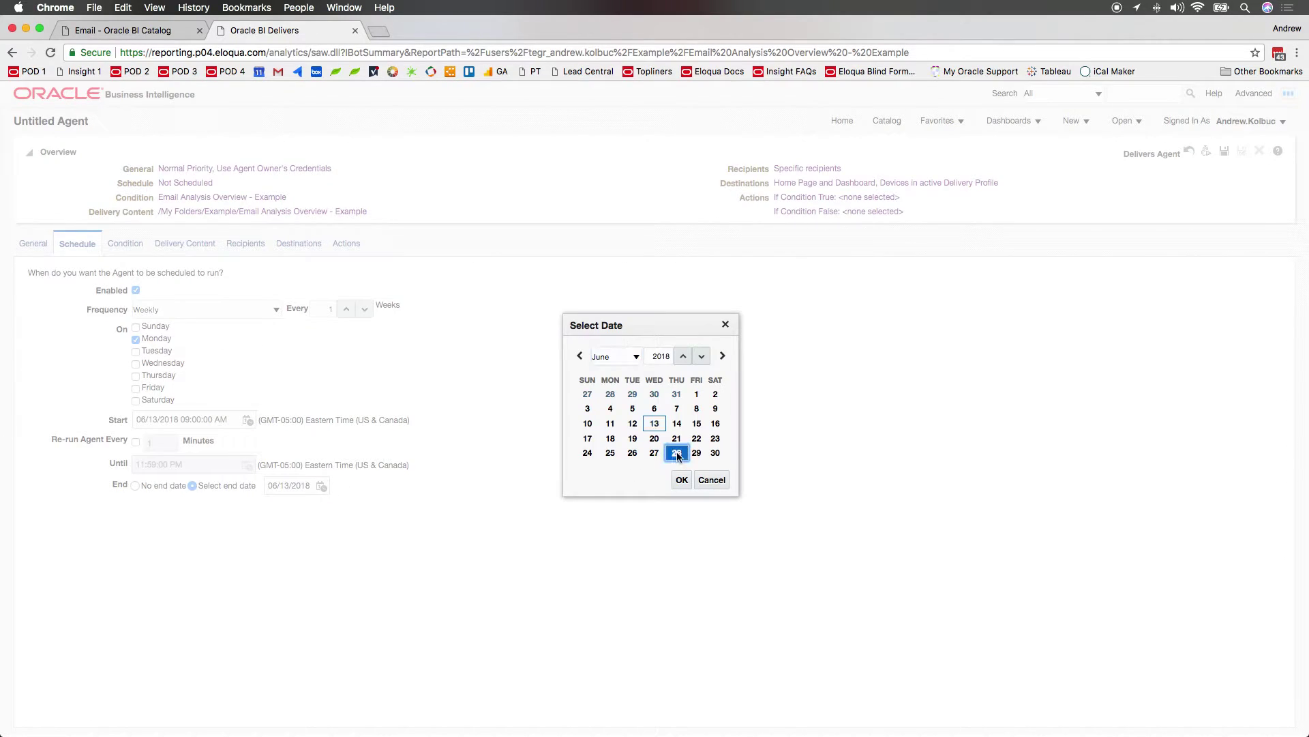
{"action": "left_click", "coordinate": [682, 480]}
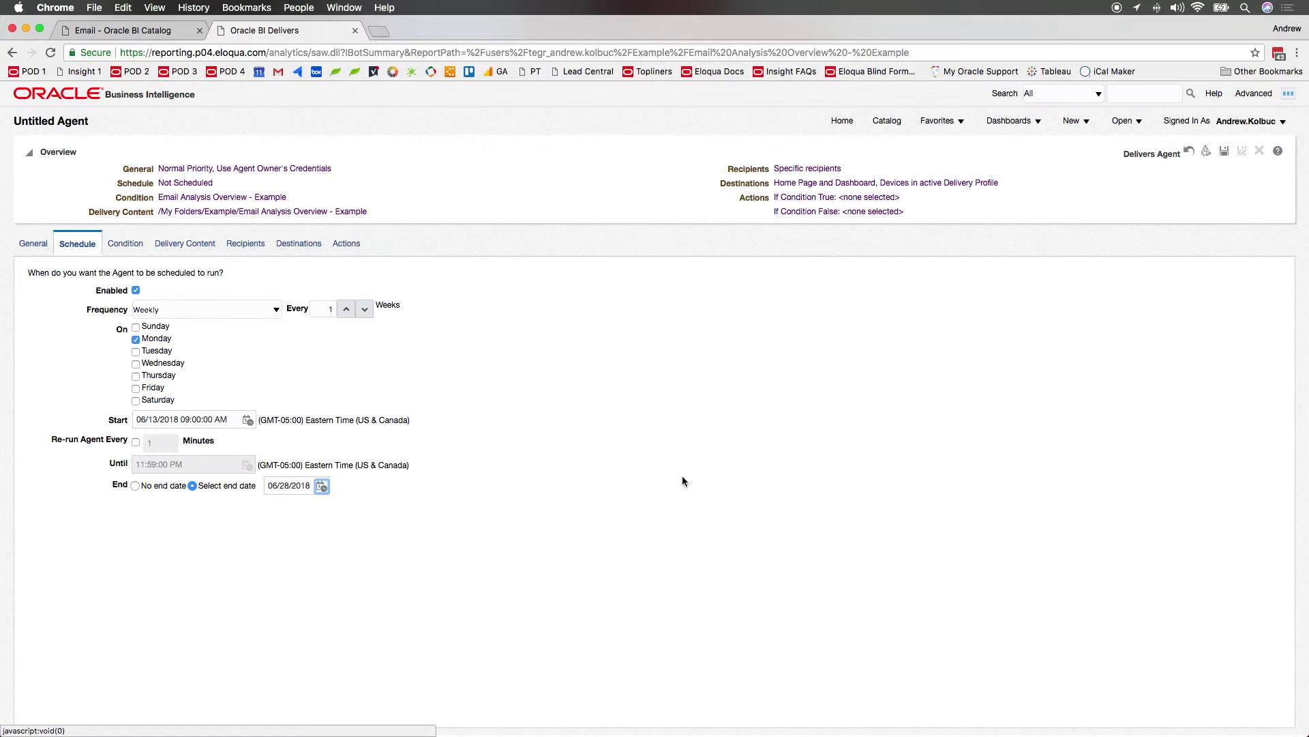
Set the delivery subject to 'Example Agent'.
{"action": "left_click", "coordinate": [187, 244]}
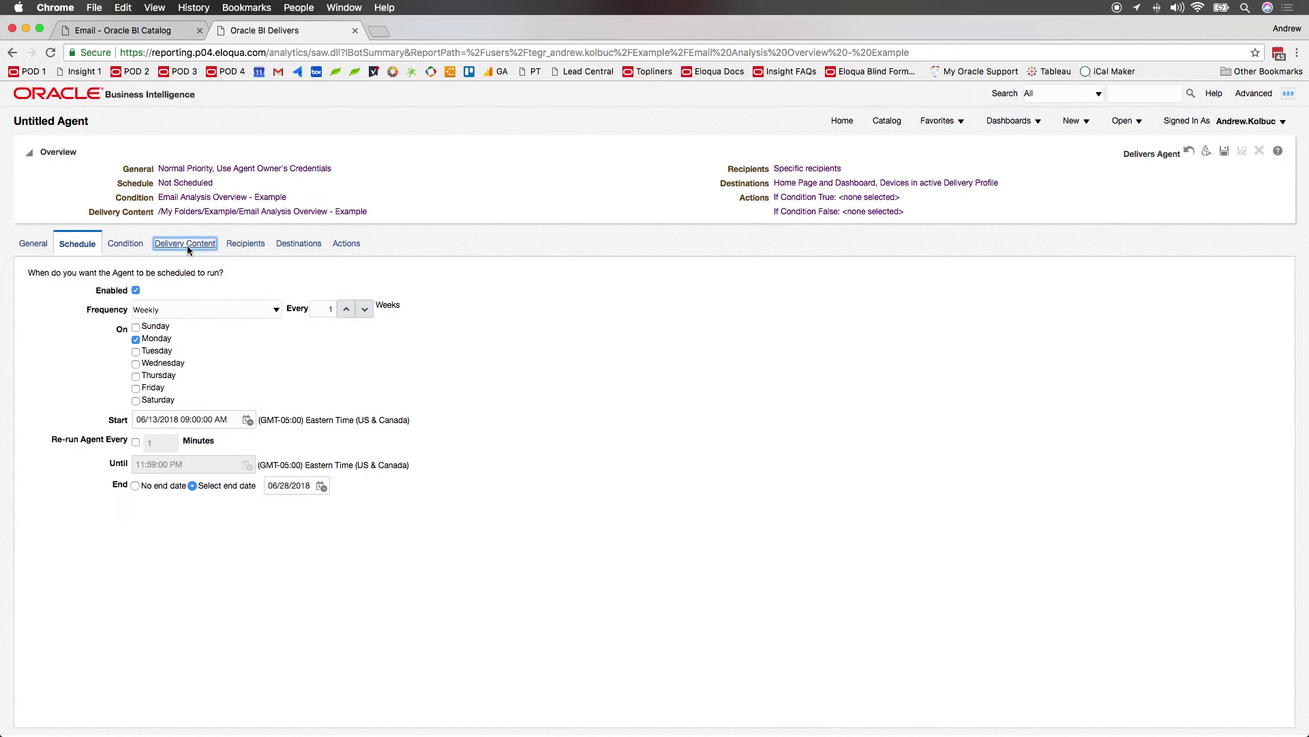
{"action": "left_click", "coordinate": [177, 297]}
{"action": "type", "text": "Example Agent"}
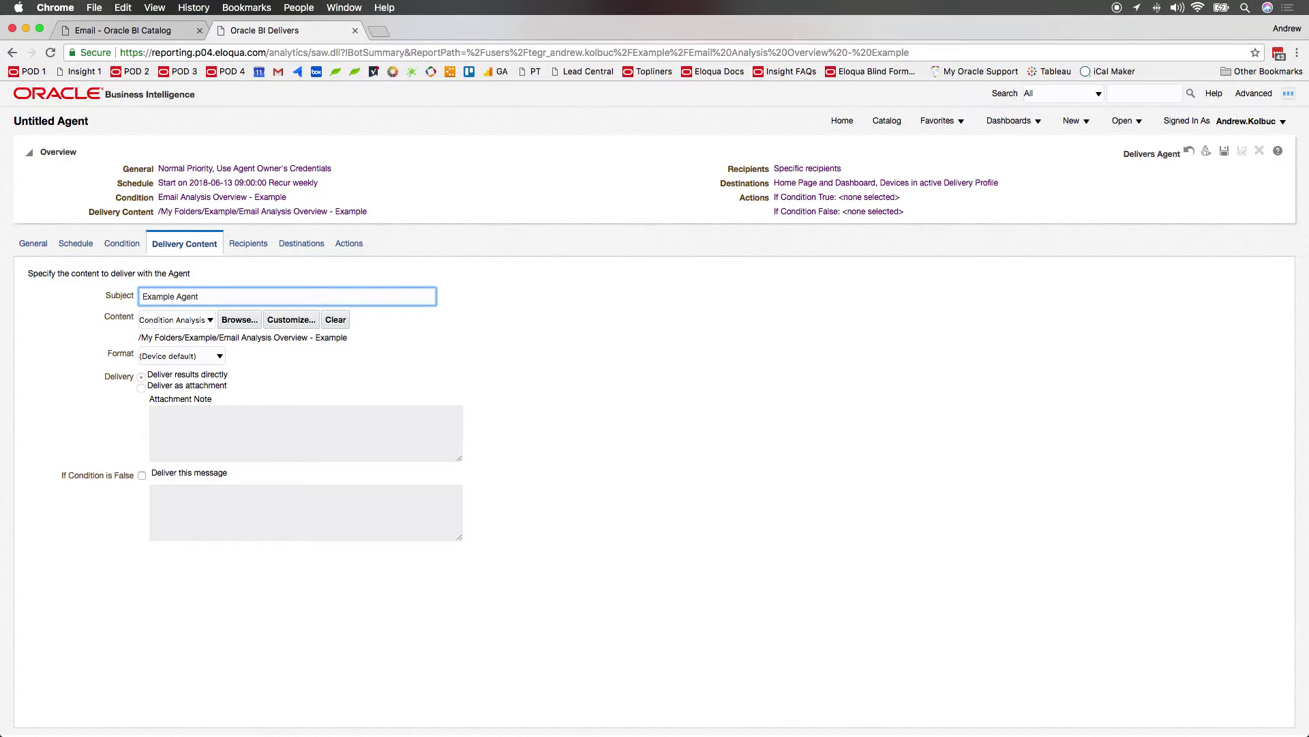
Deliver the content as an Excel 2007+ attachment with the pasted four-line attachment note.
{"action": "left_click", "coordinate": [195, 356]}
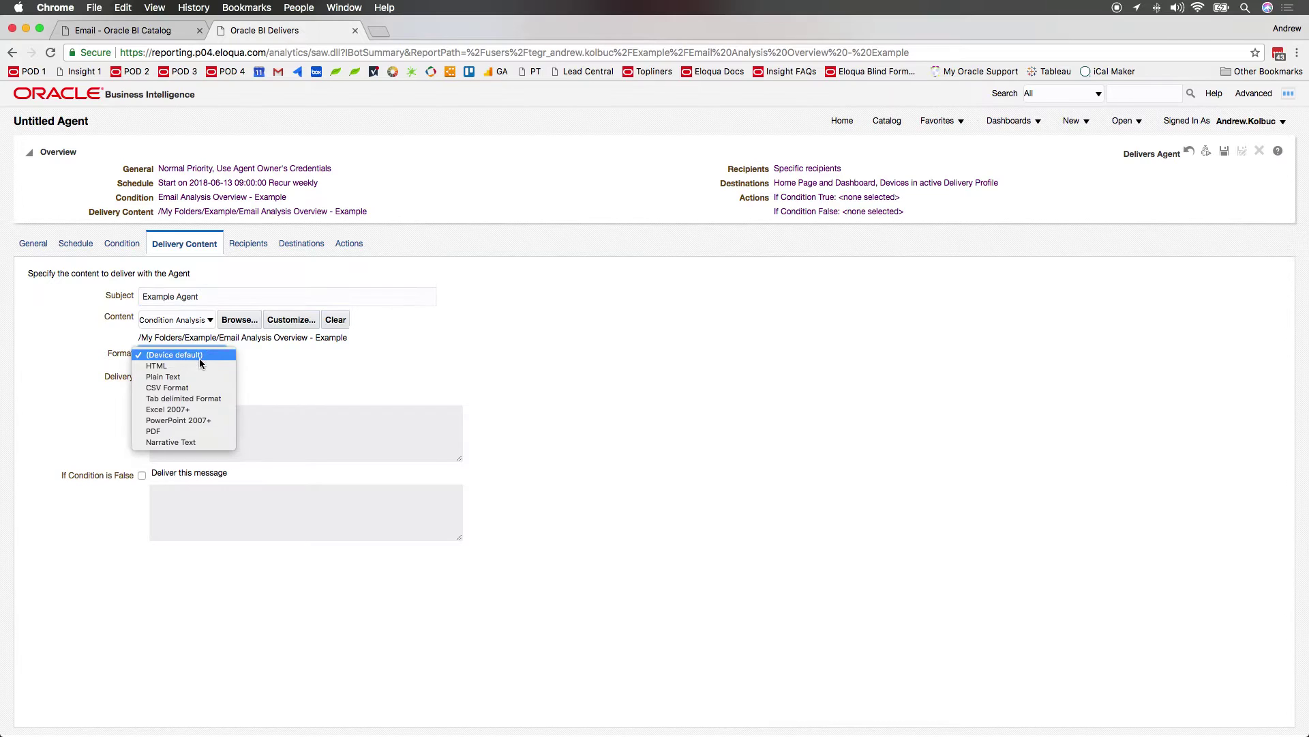
{"action": "left_click", "coordinate": [181, 410]}
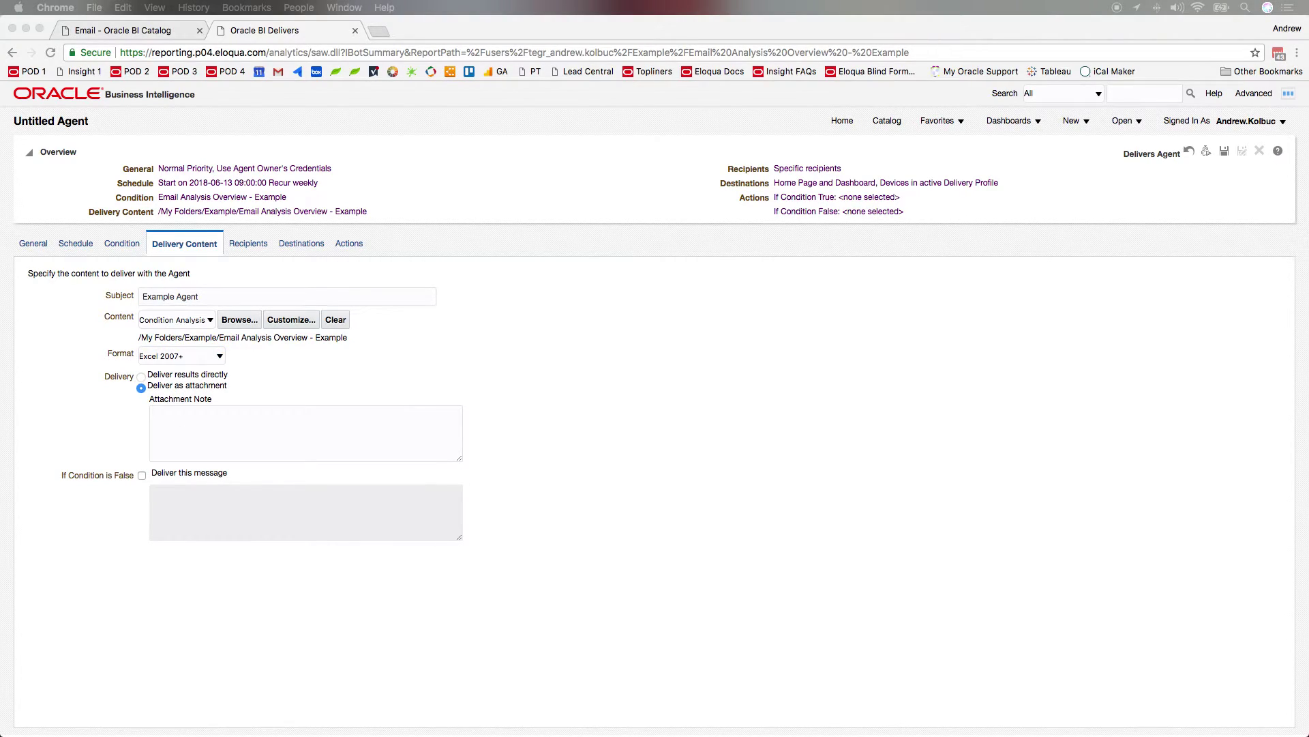
{"action": "left_click", "coordinate": [293, 432]}
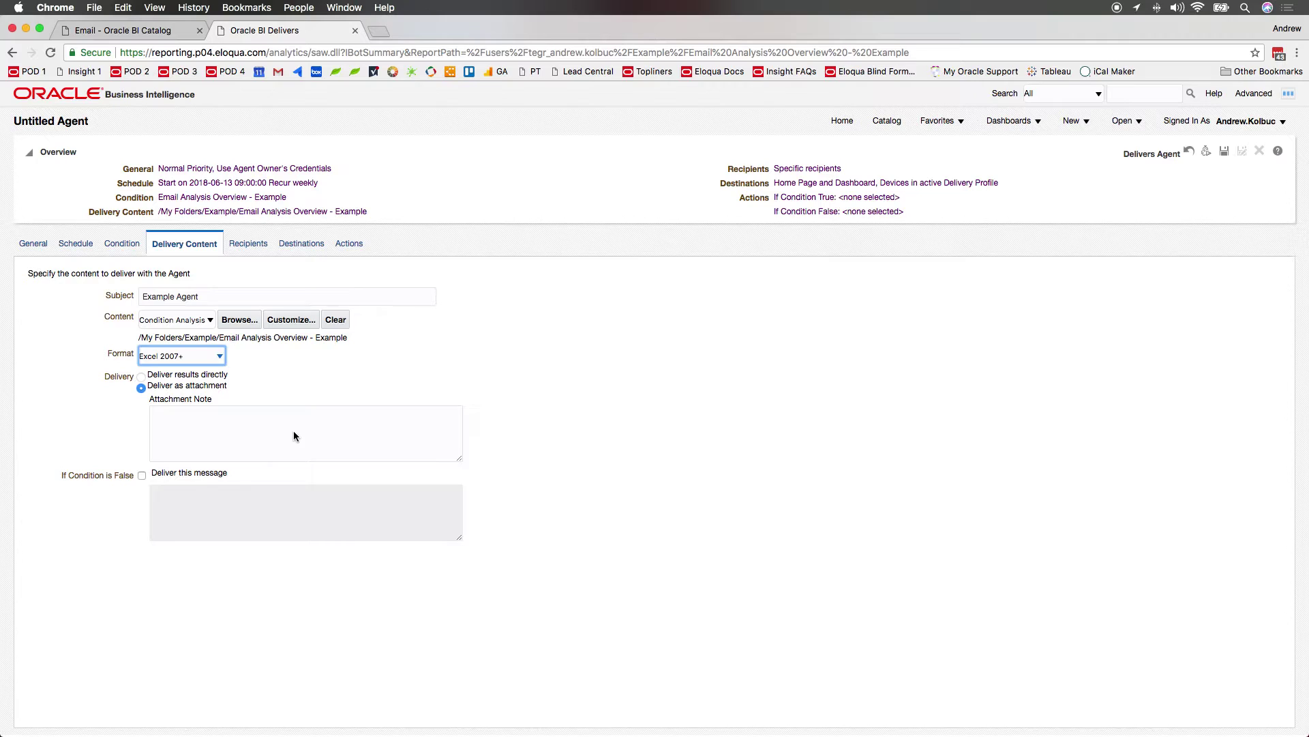
{"action": "type", "text": "Description... Frequency... End date... Created by..."}
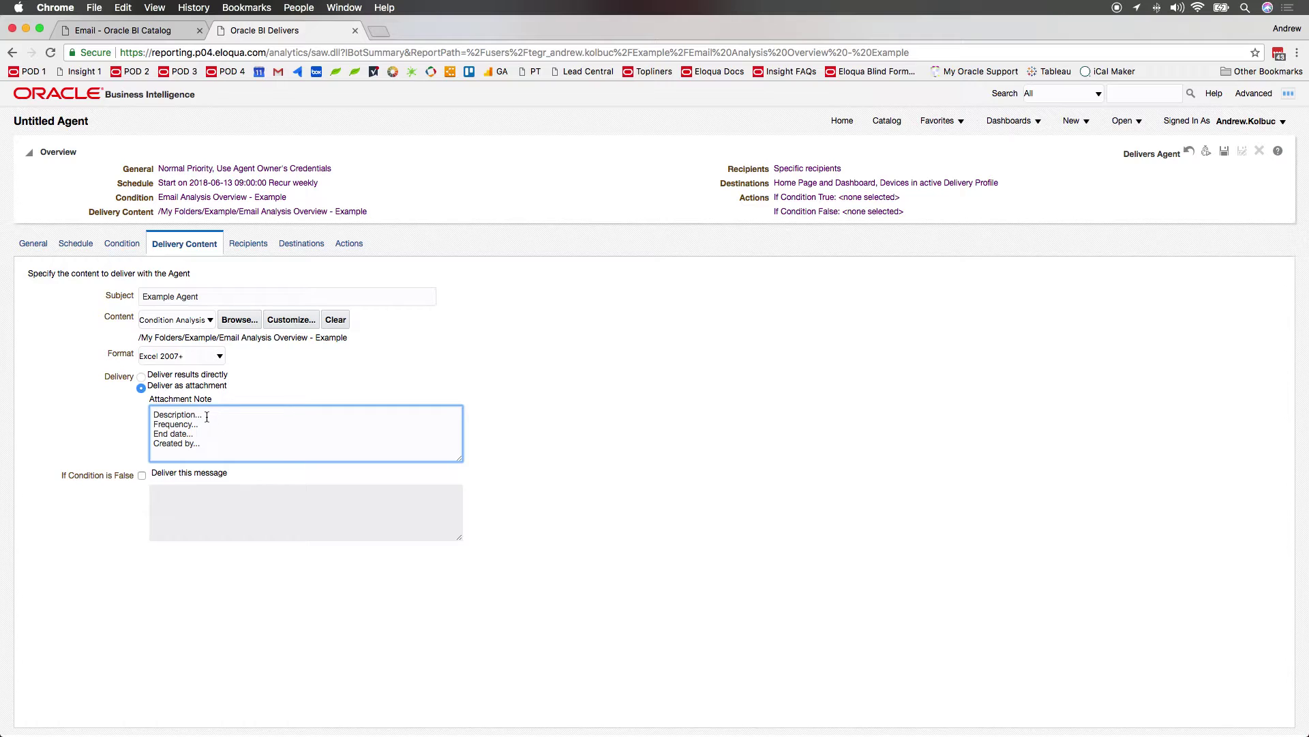
{"action": "left_click_drag", "start_coordinate": [207, 417], "coordinate": [137, 418]}
{"action": "left_click", "coordinate": [210, 424]}
{"action": "left_click", "coordinate": [257, 244]}
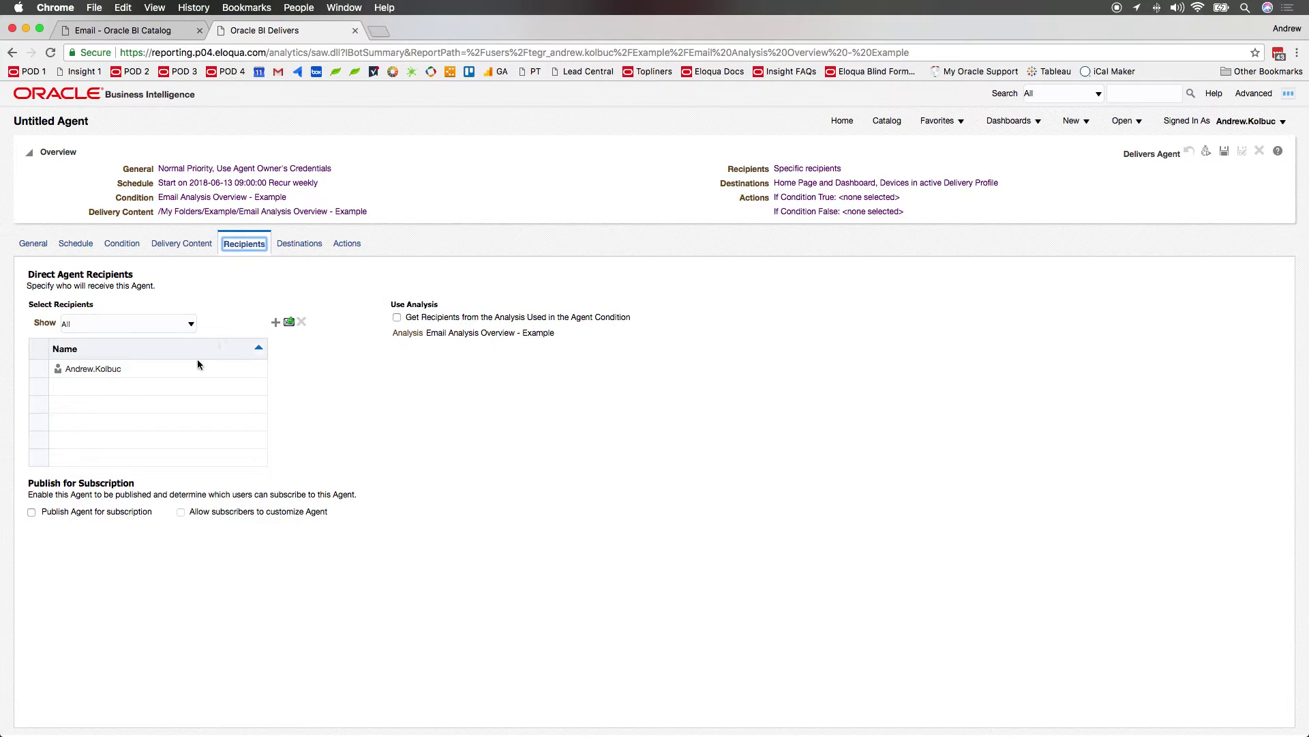
Remove the default user recipient and add a single recipient by e-mail address.
{"action": "left_click", "coordinate": [197, 372]}
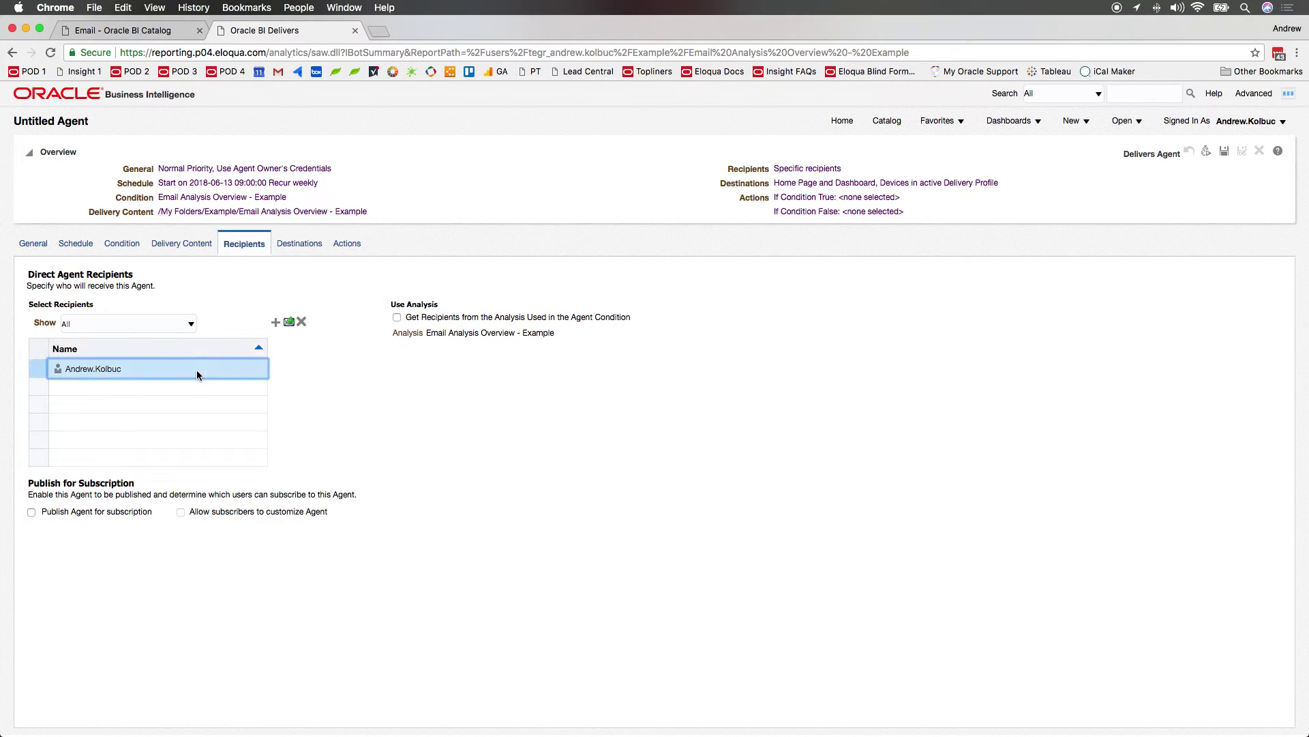
{"action": "left_click", "coordinate": [303, 323]}
{"action": "left_click", "coordinate": [289, 323]}
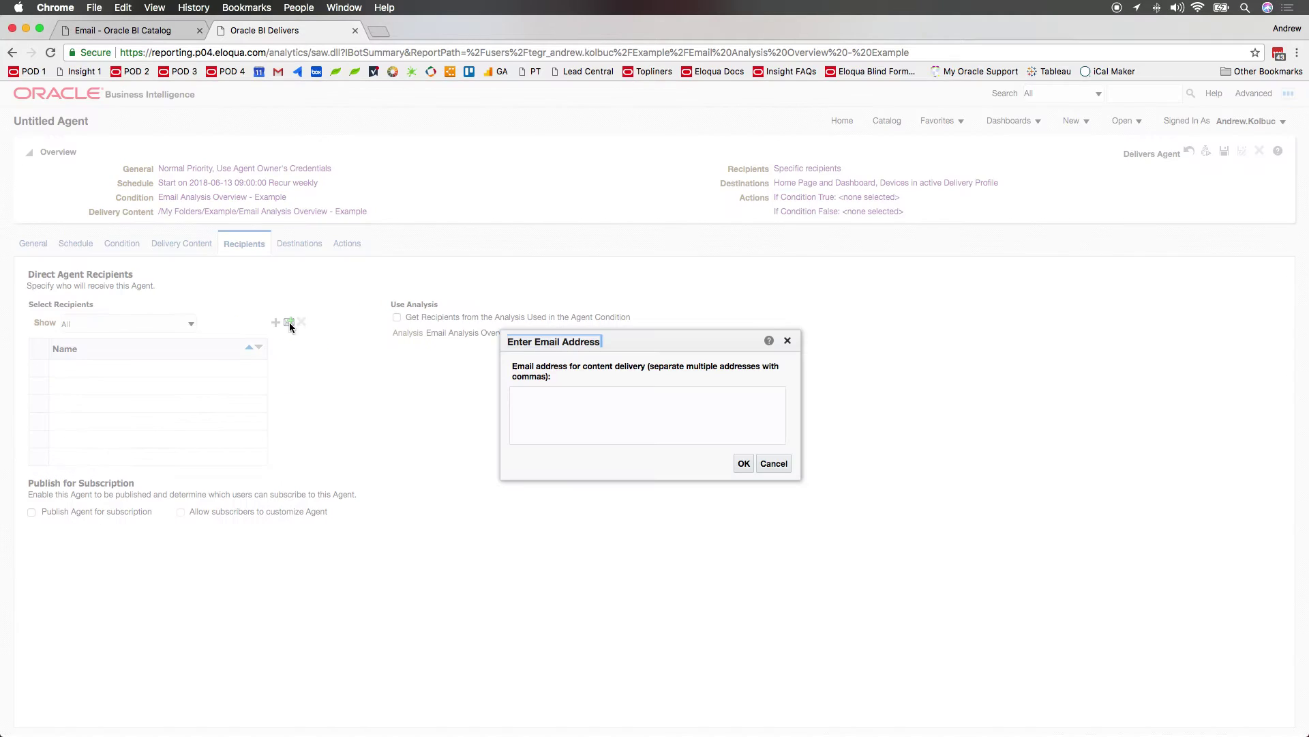
{"action": "left_click", "coordinate": [552, 416]}
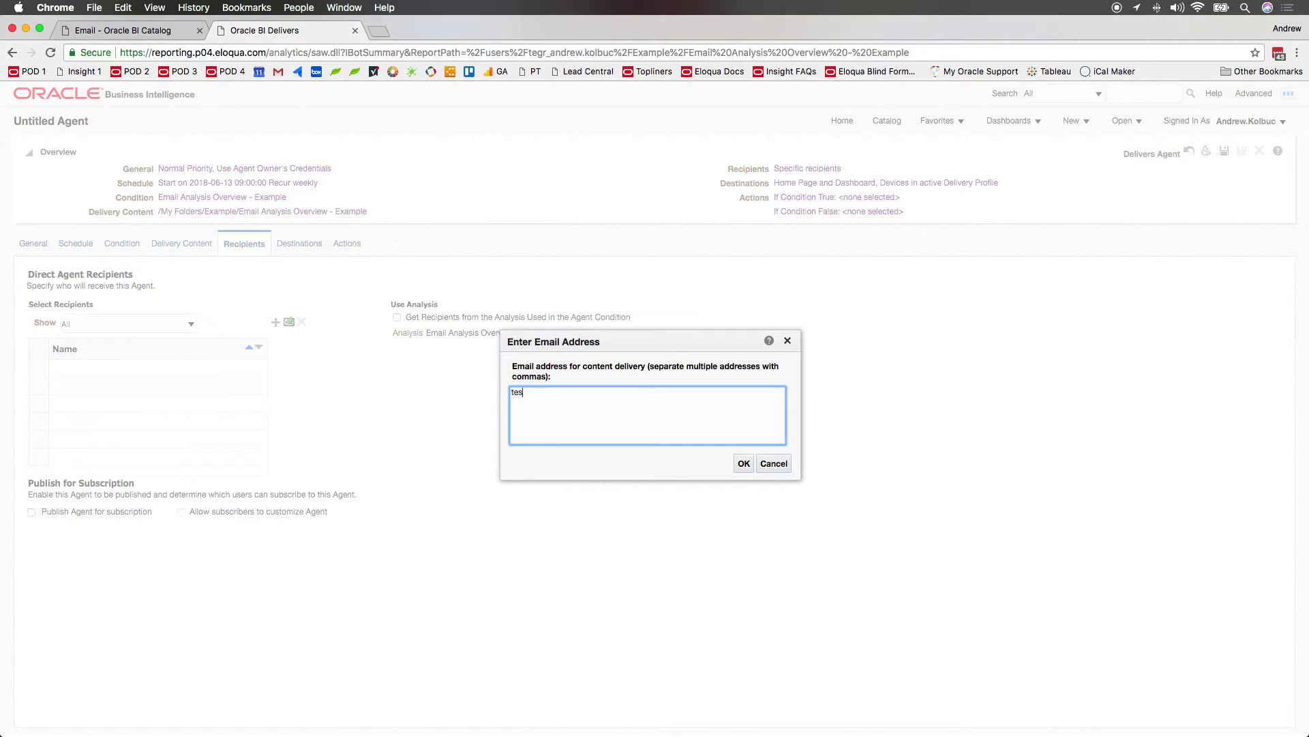
{"action": "left_click", "coordinate": [746, 463]}
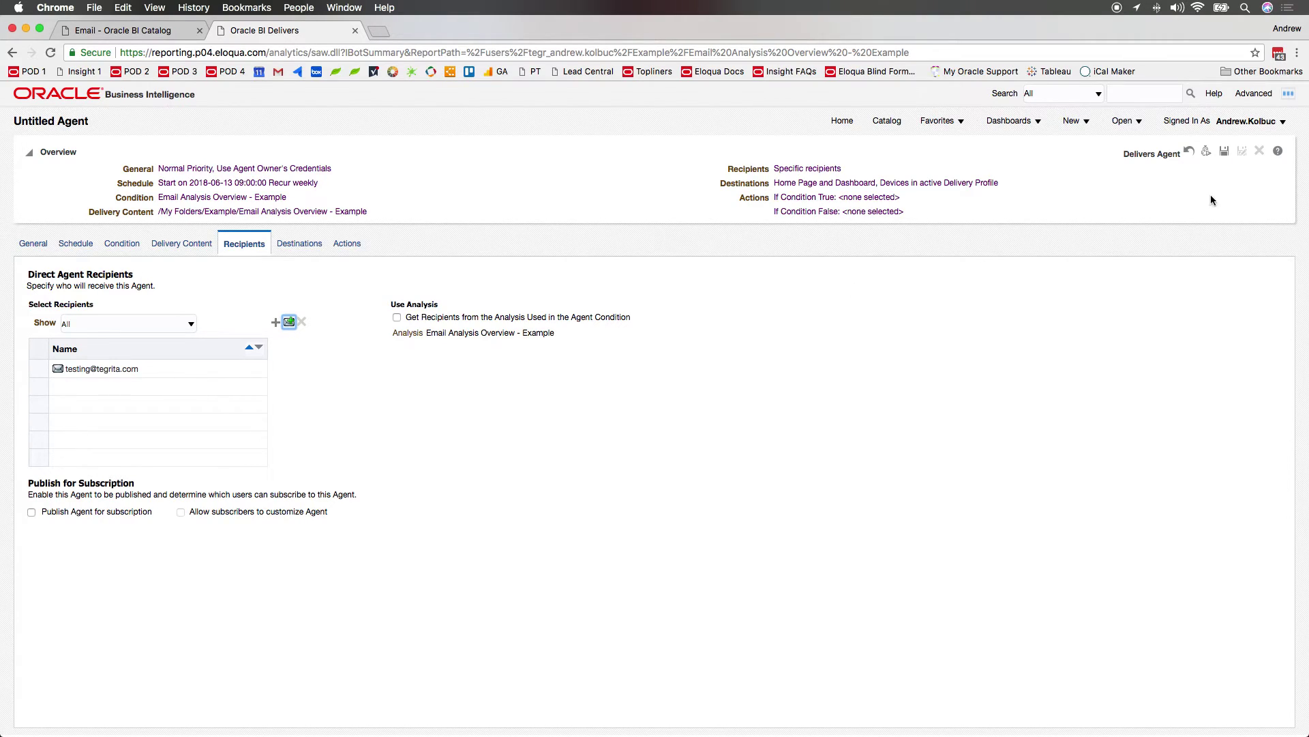
Save the agent as 'Example Agent' in My Folders/Agents.
{"action": "left_click", "coordinate": [1226, 151]}
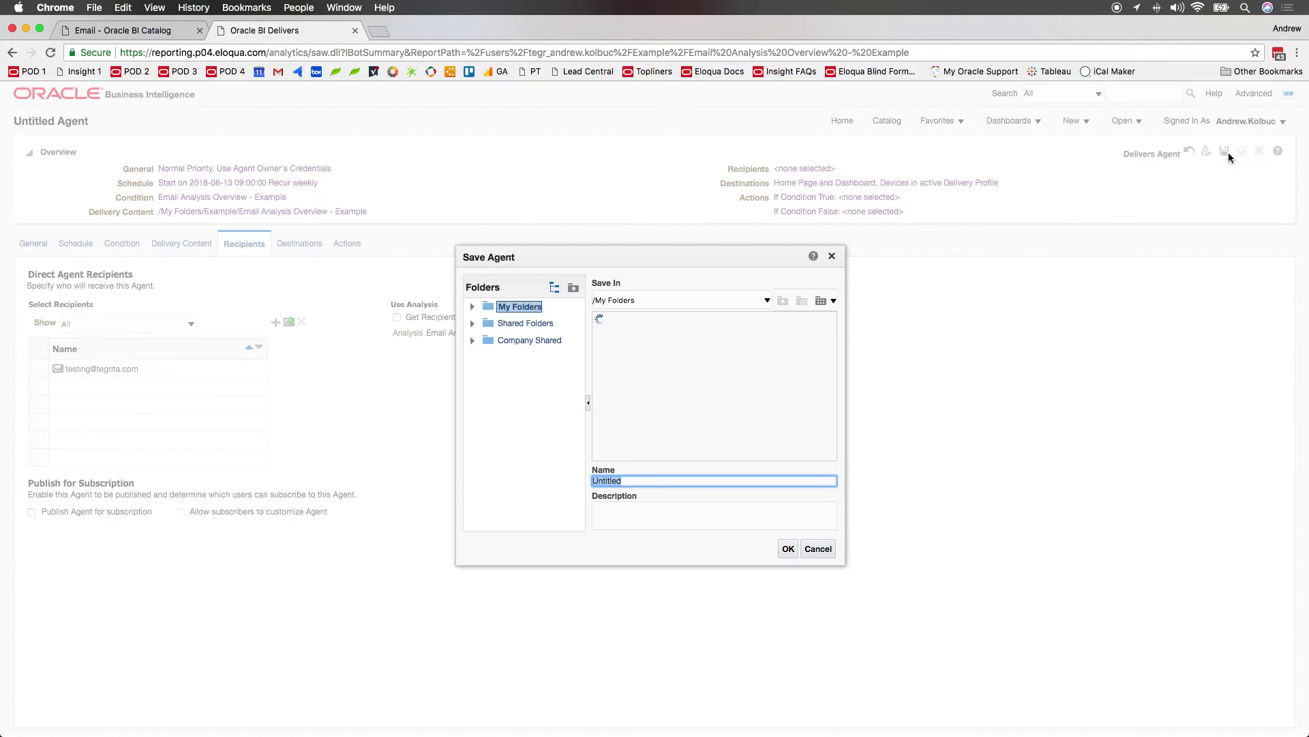
{"action": "left_click", "coordinate": [623, 321]}
{"action": "double_click", "coordinate": [623, 320]}
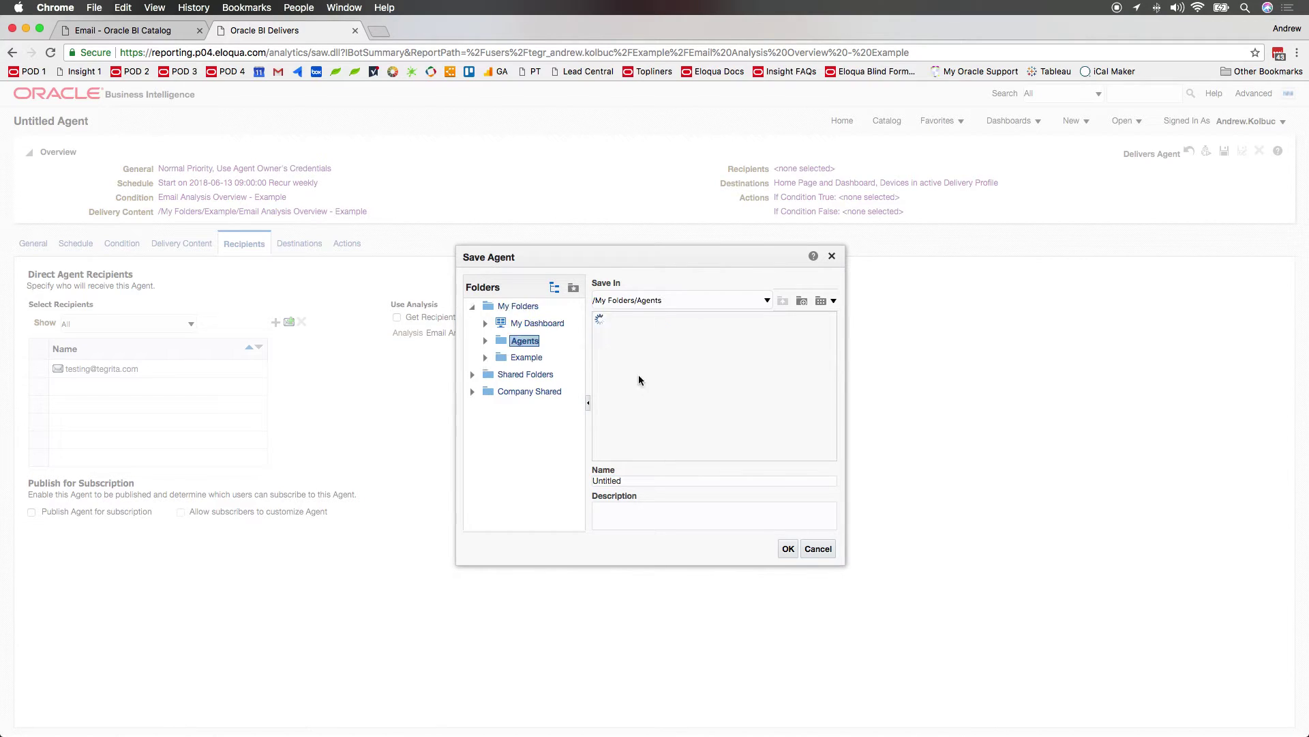
{"action": "double_click", "coordinate": [607, 481]}
{"action": "type", "text": "Exam"}
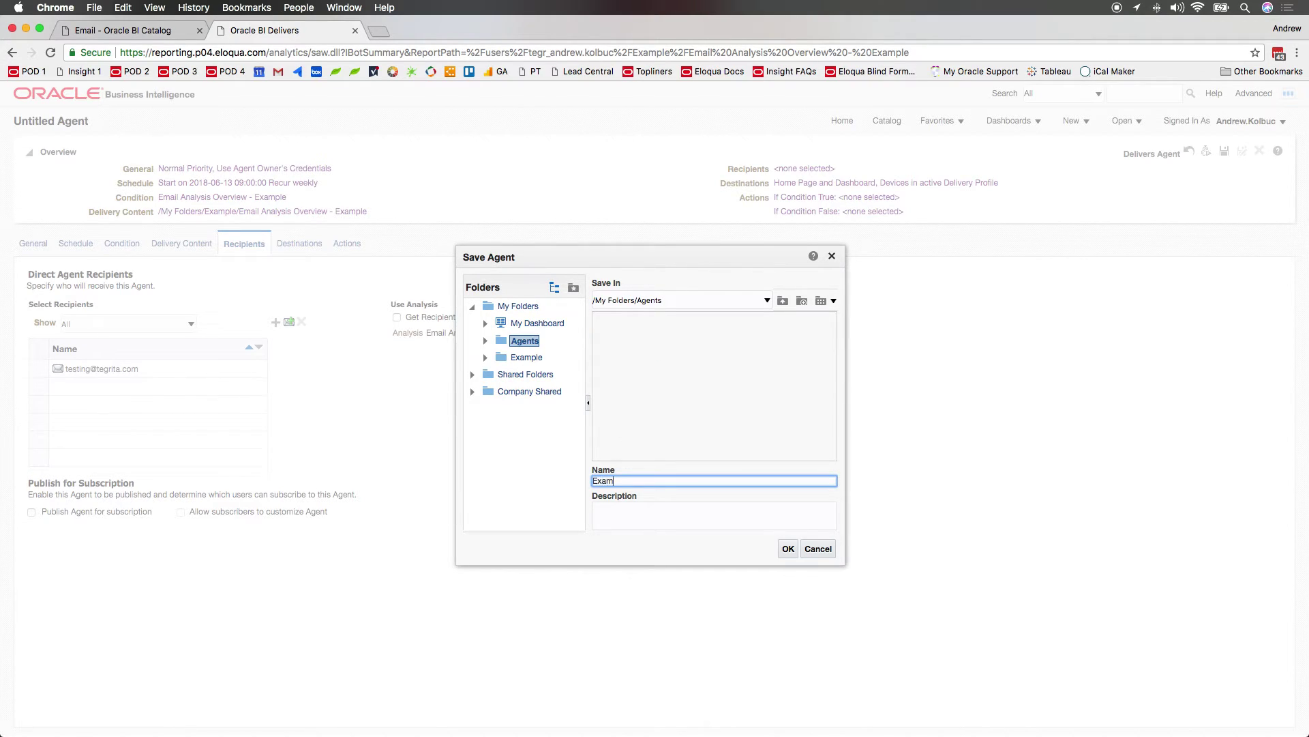
{"action": "type", "text": "ple Agent"}
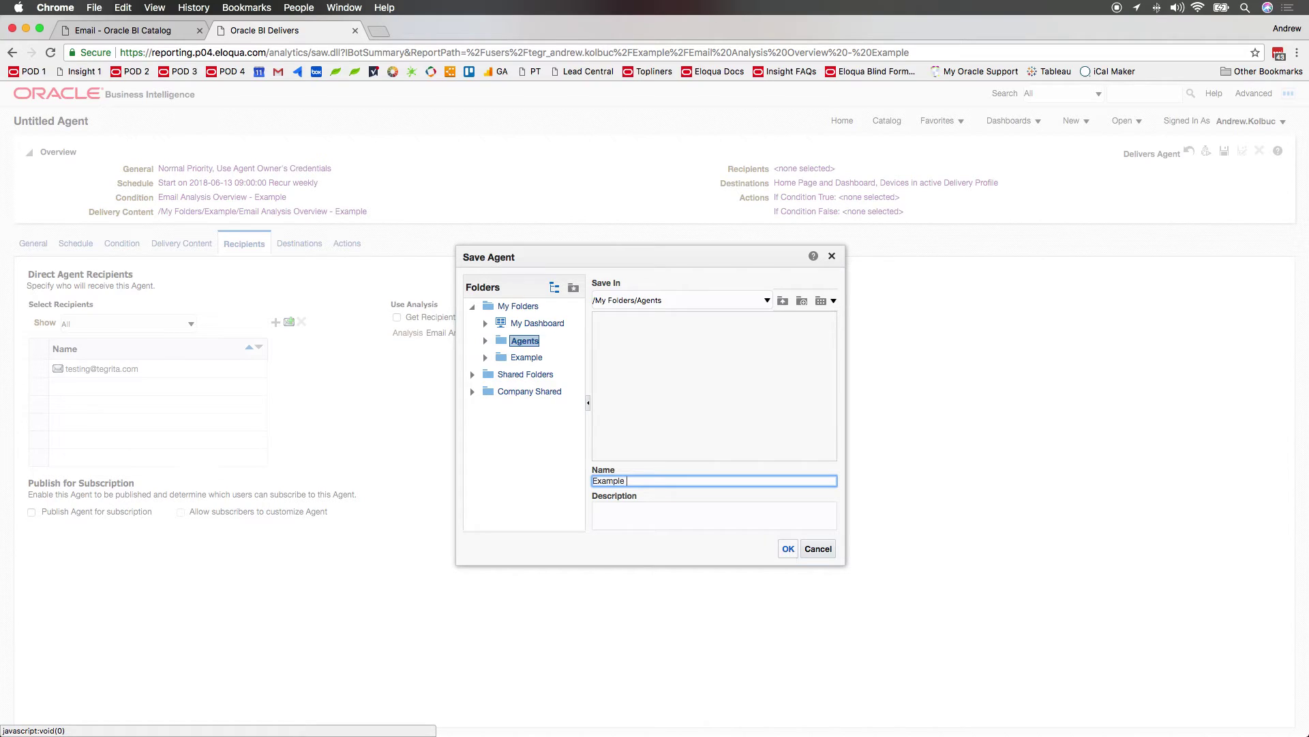
{"action": "left_click", "coordinate": [790, 549]}
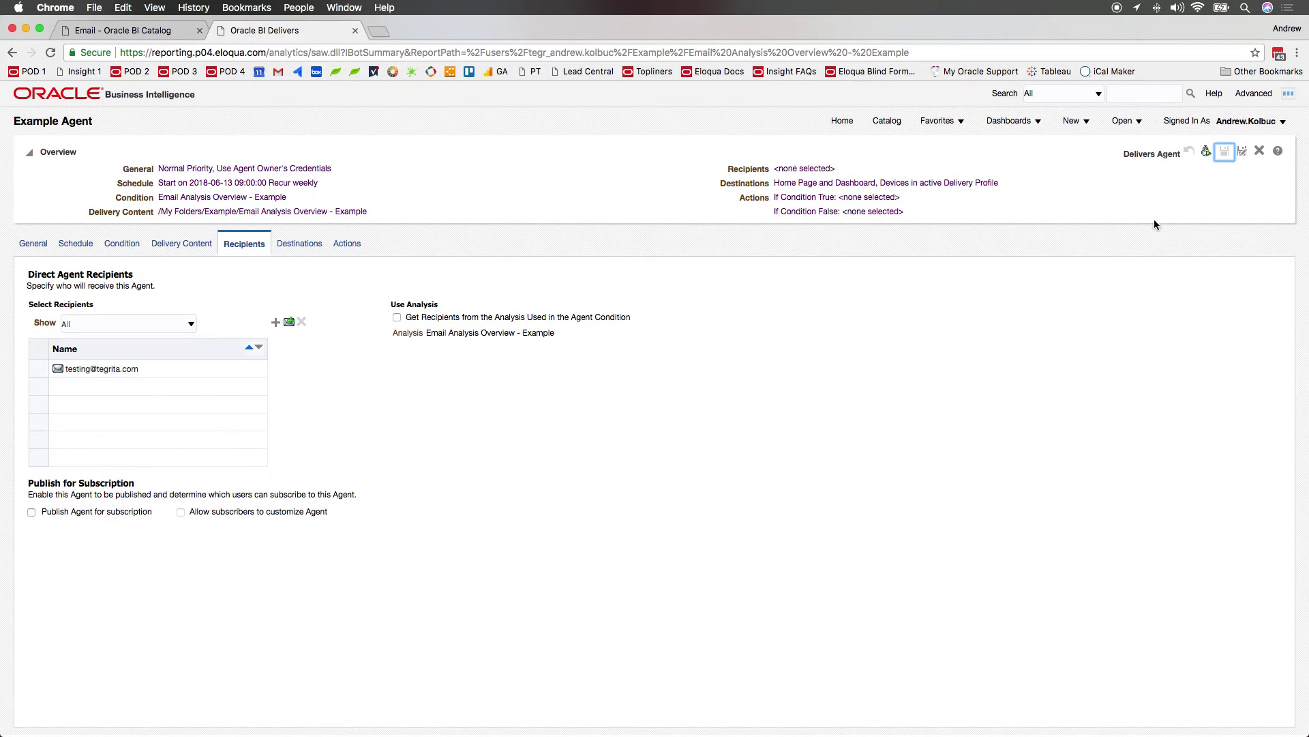
Run Example Agent immediately.
{"action": "left_click", "coordinate": [1206, 153]}
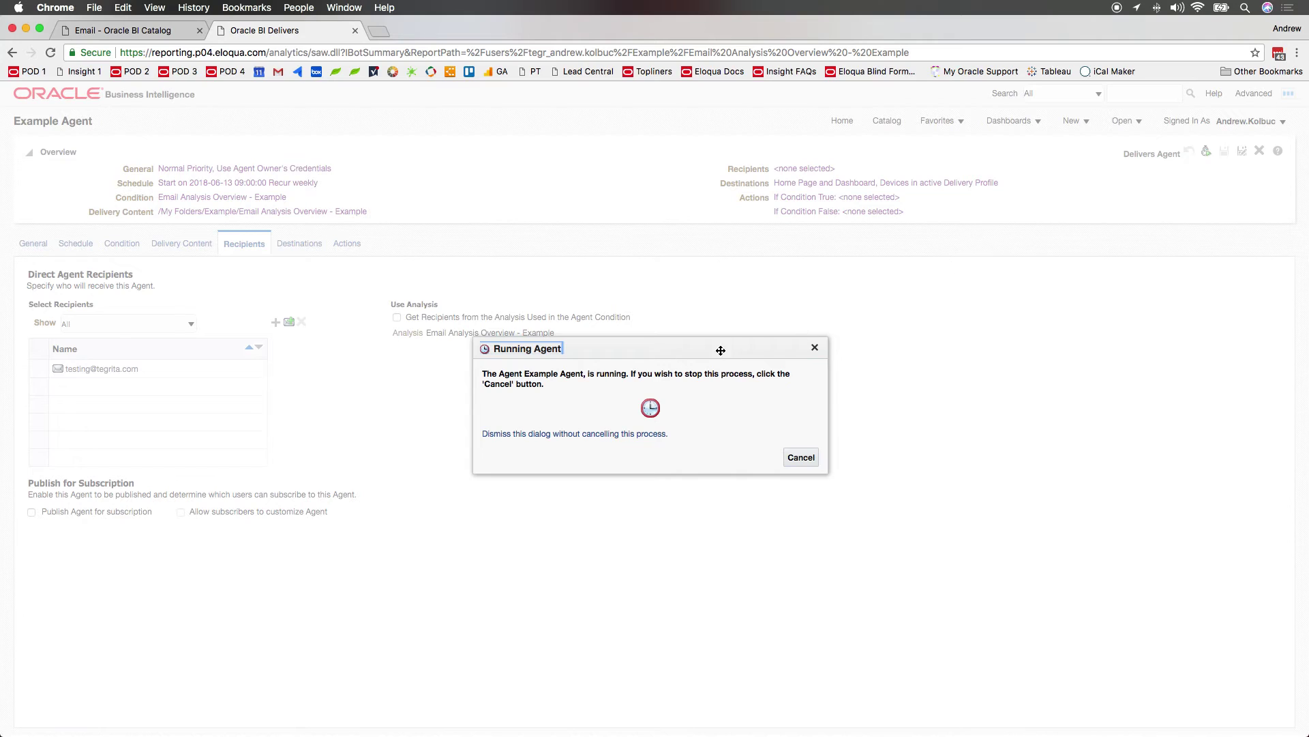